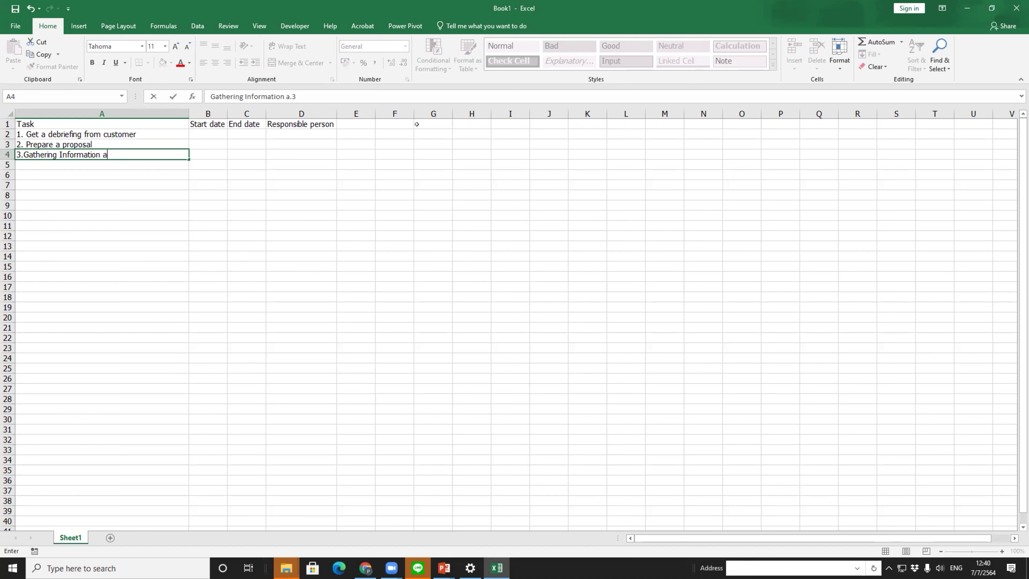
Step: Complete the third task as "3.Gathering Information and requirement" and add "4. Analyse the requirement" in the row below
{"action": "type", "text": "ement"}
{"action": "key", "text": "Return"}
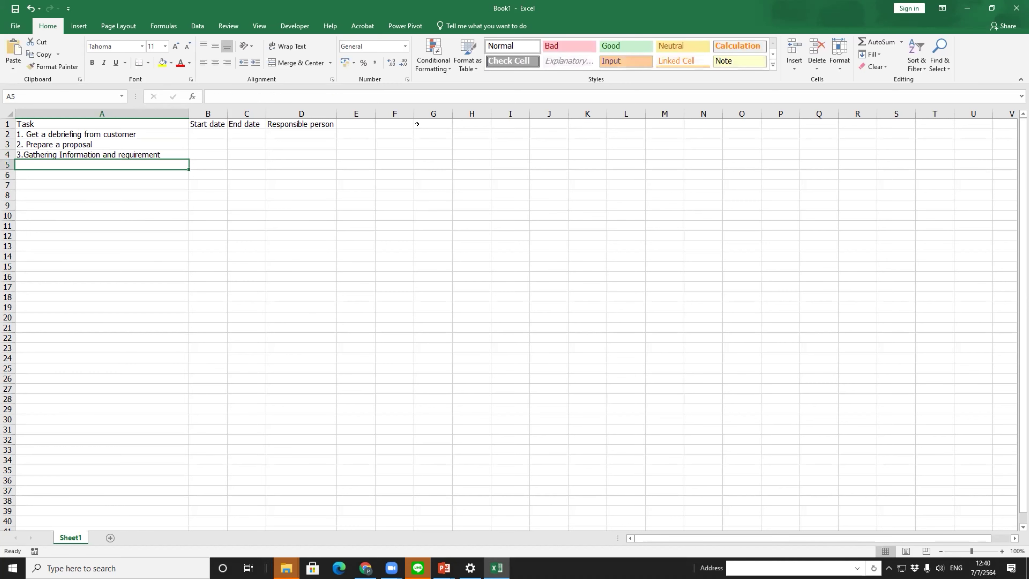
{"action": "type", "text": "4. Ana"}
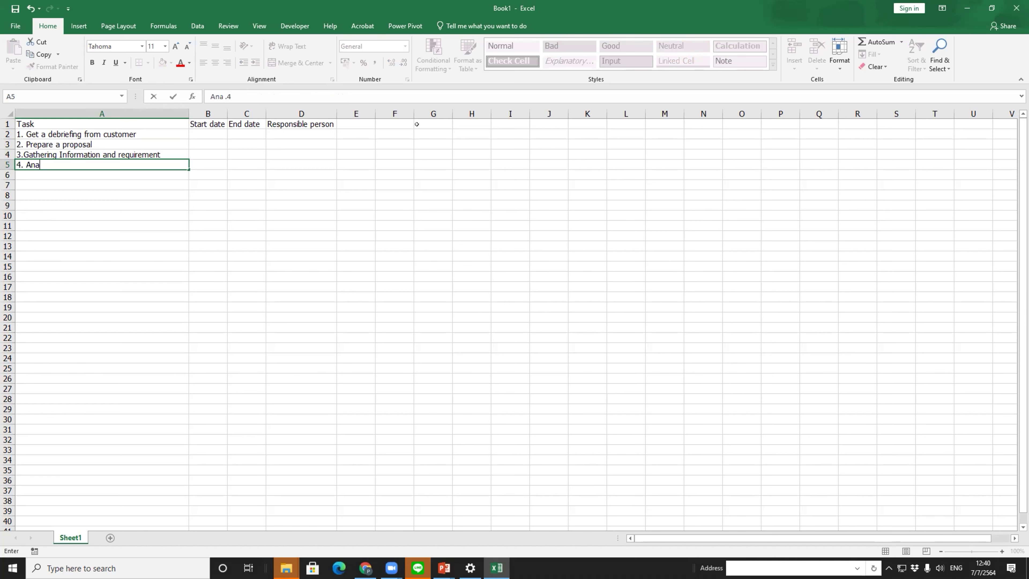
{"action": "type", "text": "lyse the requirement"}
{"action": "key", "text": "Return"}
{"action": "key", "text": "Down"}
{"action": "key", "text": "Down"}
{"action": "key", "text": "Down"}
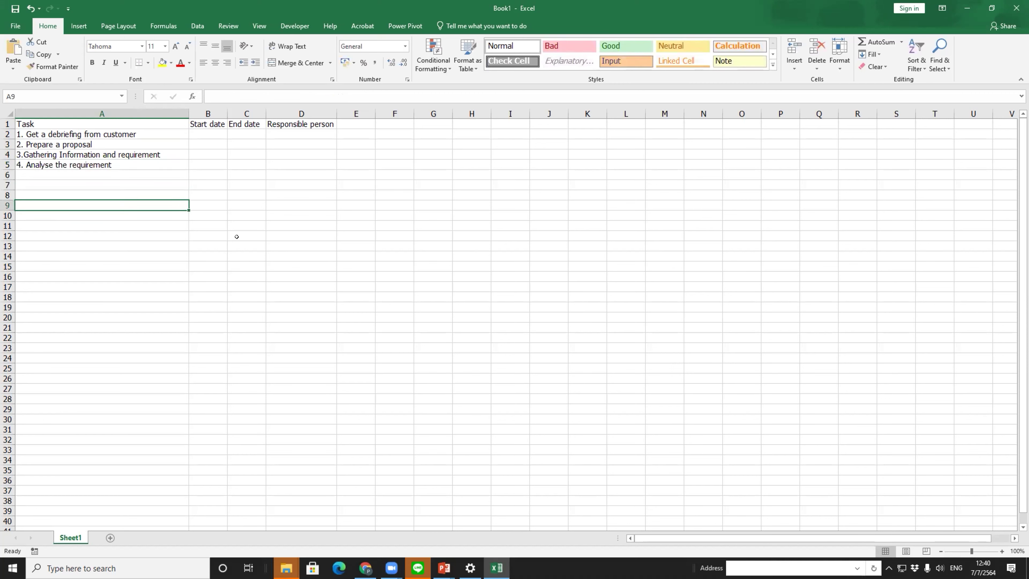
Step: Enter 07/07/2021 as the start date of task 1 and copy it to that task's end date
{"action": "left_click", "coordinate": [208, 131]}
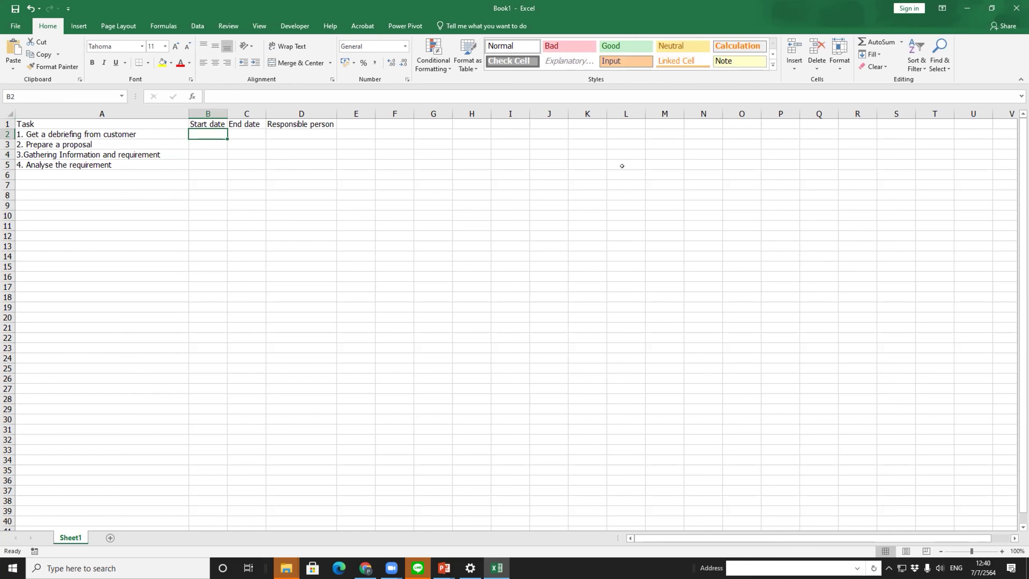
{"action": "type", "text": "07/07/2021"}
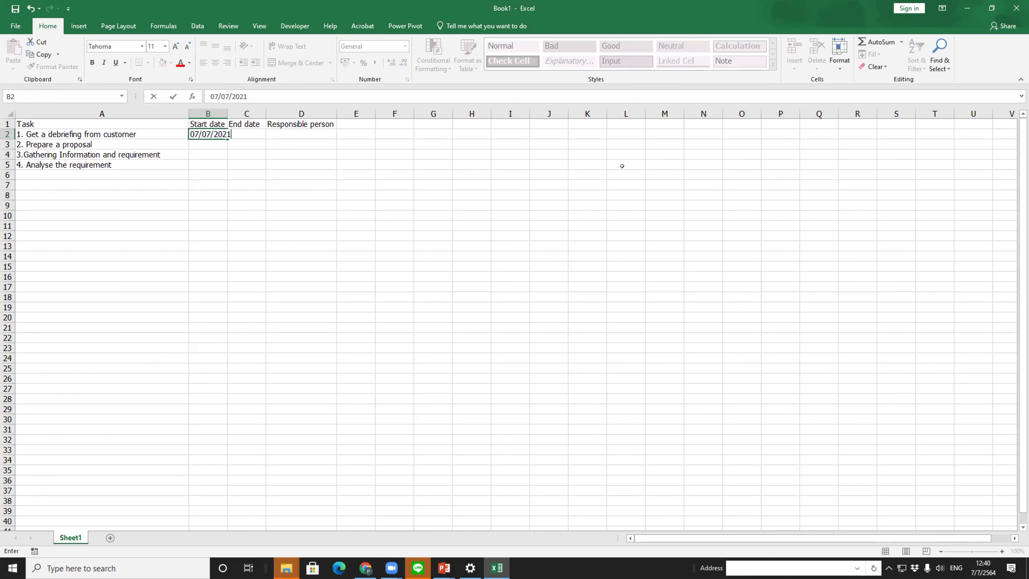
{"action": "key", "text": "Return"}
{"action": "key", "text": "Up"}
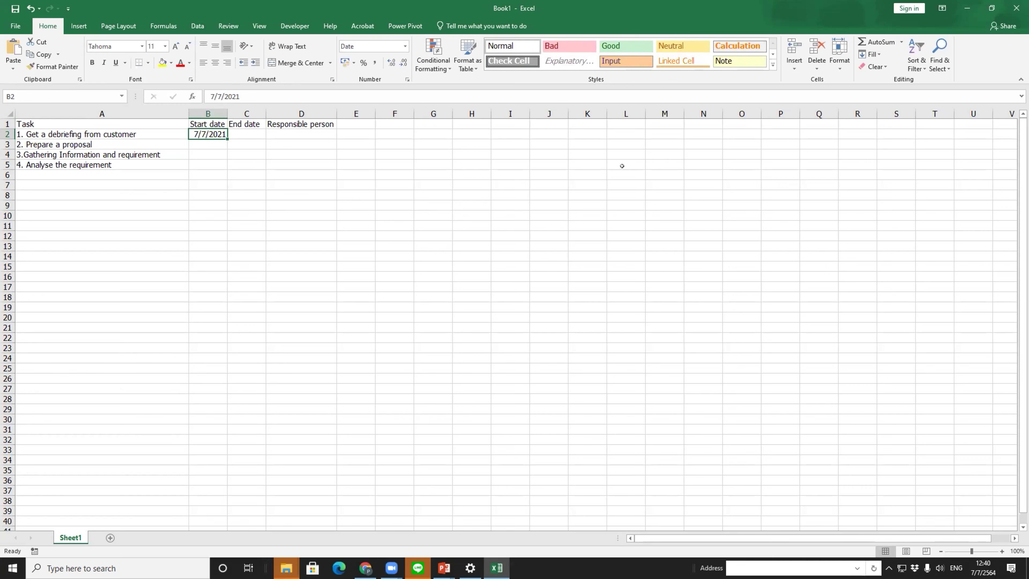
{"action": "key", "text": "ctrl+c"}
{"action": "key", "text": "Right"}
{"action": "key", "text": "Return"}
Step: Enter the first name of the responsible person for task 1
{"action": "key", "text": "Right"}
{"action": "type", "text": "Poramin"}
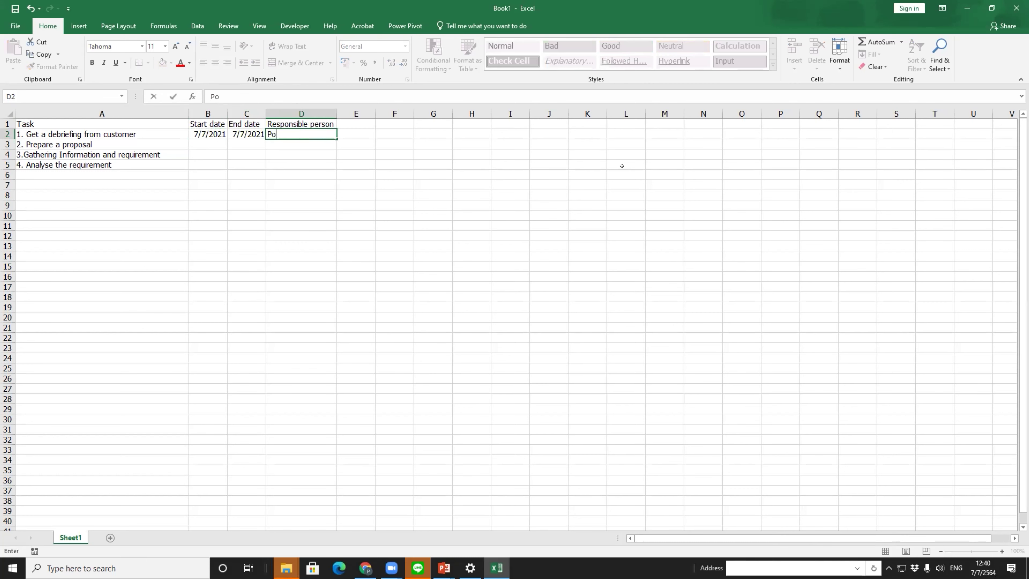
{"action": "key", "text": "Return"}
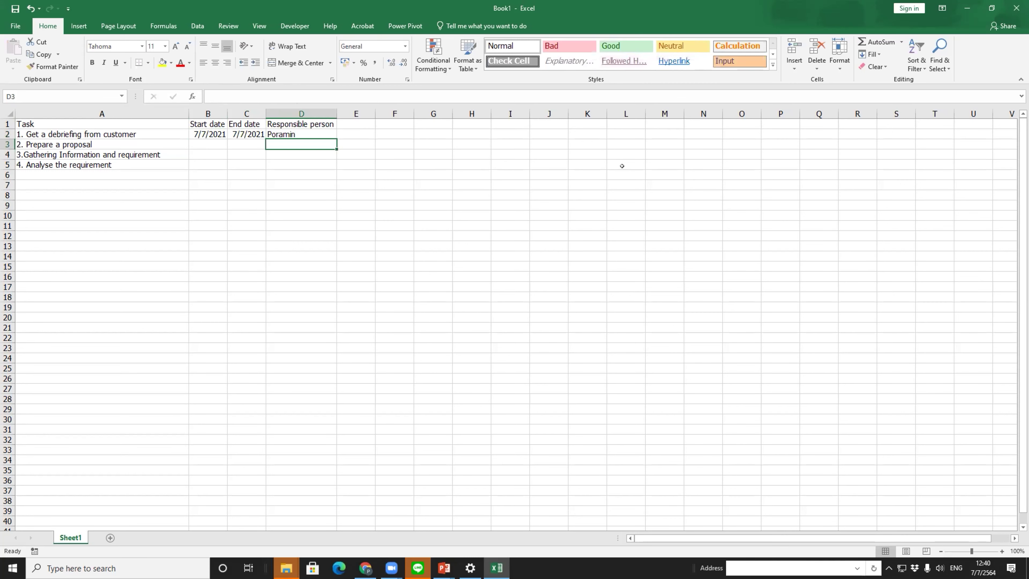
Step: Fill in task 2 with start date 8/7/2021, end date 10/7/2021 and the responsible person's first name
{"action": "key", "text": "Left"}
{"action": "key", "text": "Left"}
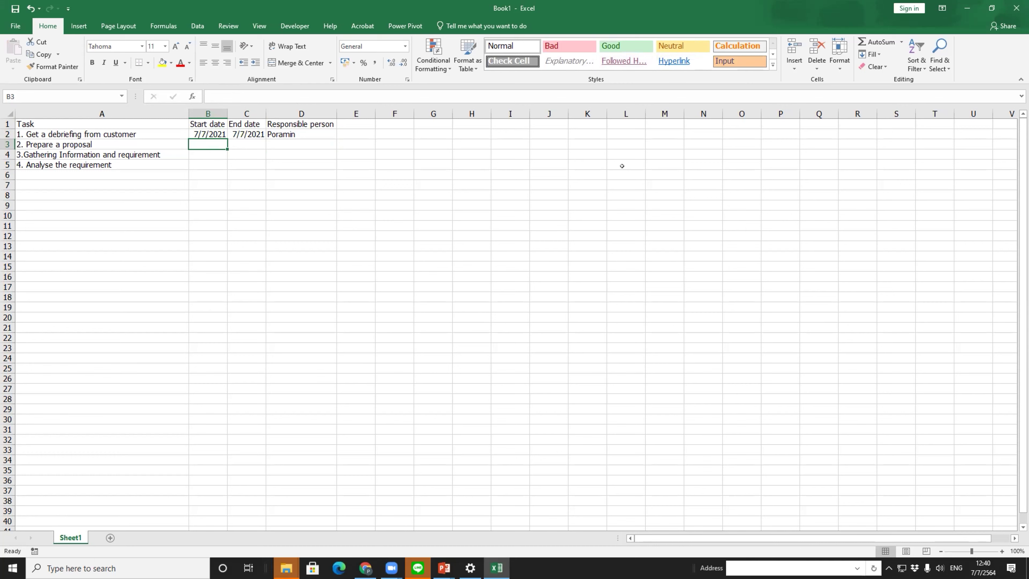
{"action": "type", "text": "8/7/2021"}
{"action": "key", "text": "Return"}
{"action": "key", "text": "Up"}
{"action": "key", "text": "Right"}
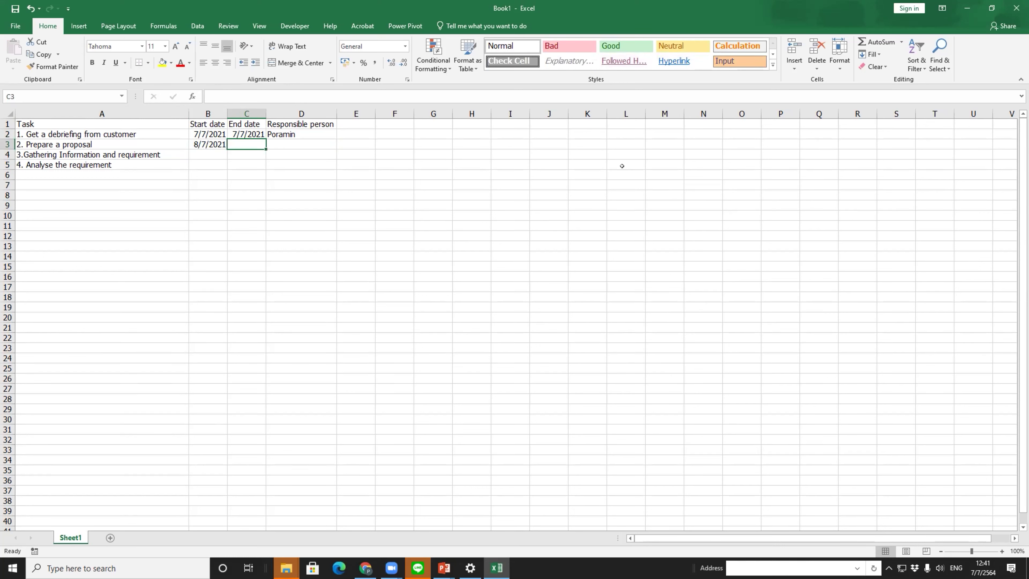
{"action": "type", "text": "10/7/2021"}
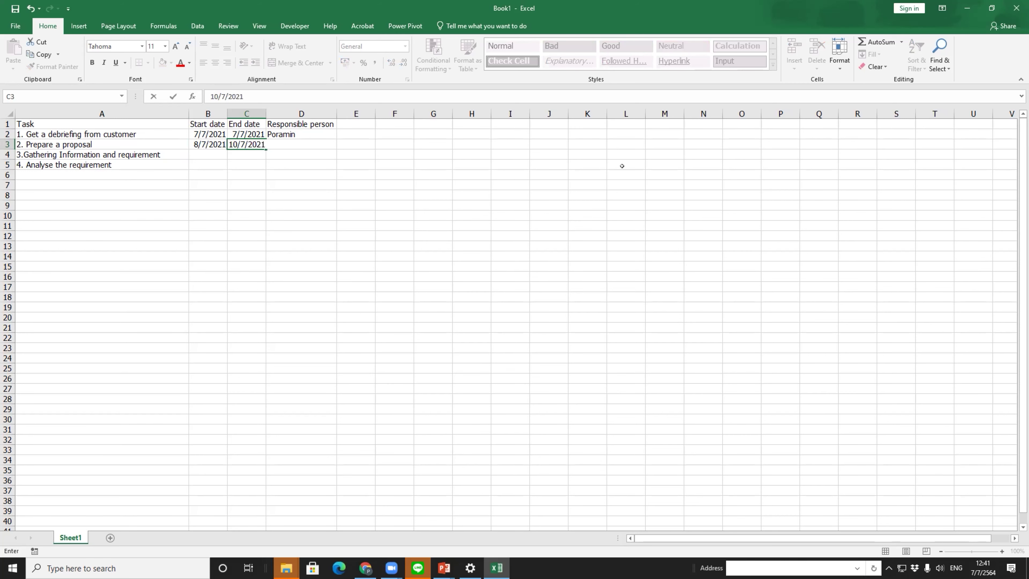
{"action": "key", "text": "Tab"}
{"action": "type", "text": "Poramin"}
{"action": "key", "text": "Return"}
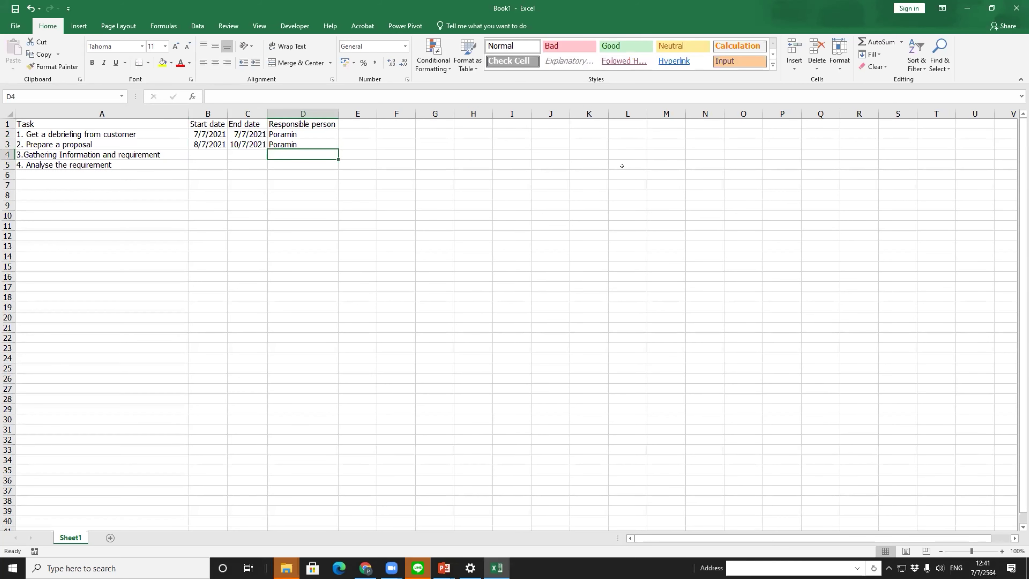
Step: Fill in task 3 with start date 13/7/2021, end date 17/7/2021 and "SA team" as the responsible person
{"action": "key", "text": "Left"}
{"action": "key", "text": "Left"}
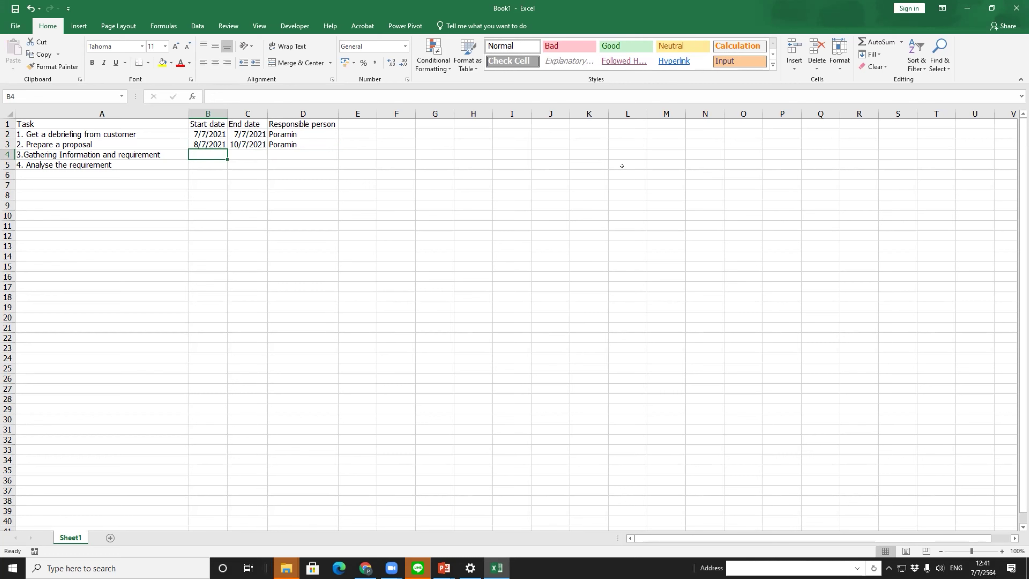
{"action": "type", "text": "13"}
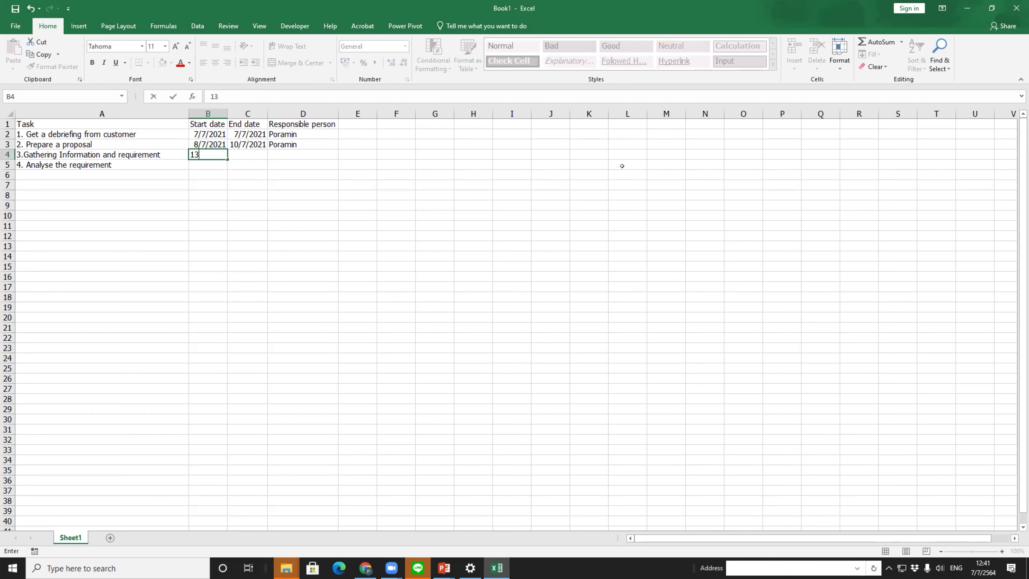
{"action": "type", "text": "/7/2021"}
{"action": "key", "text": "Tab"}
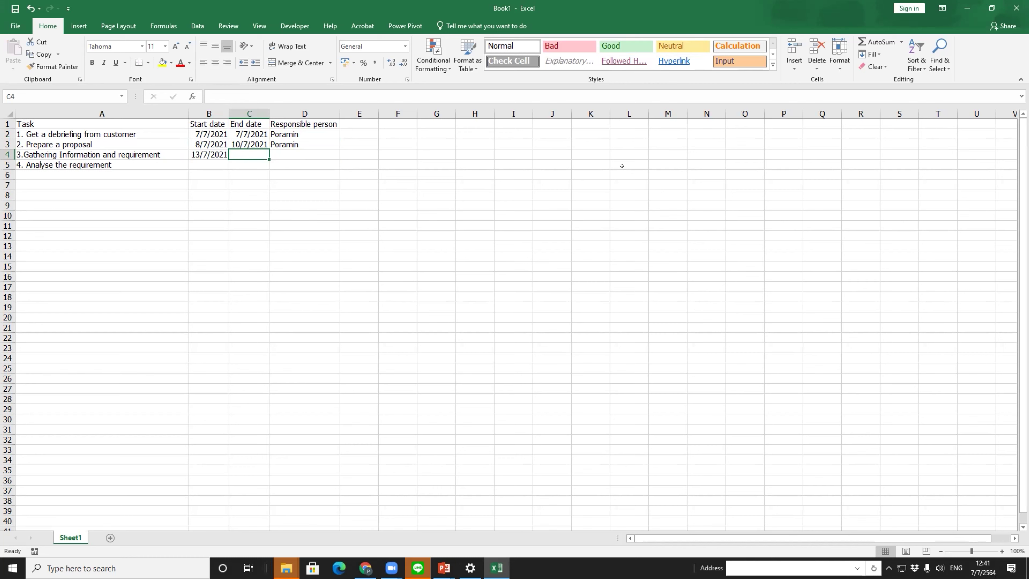
{"action": "type", "text": "17"}
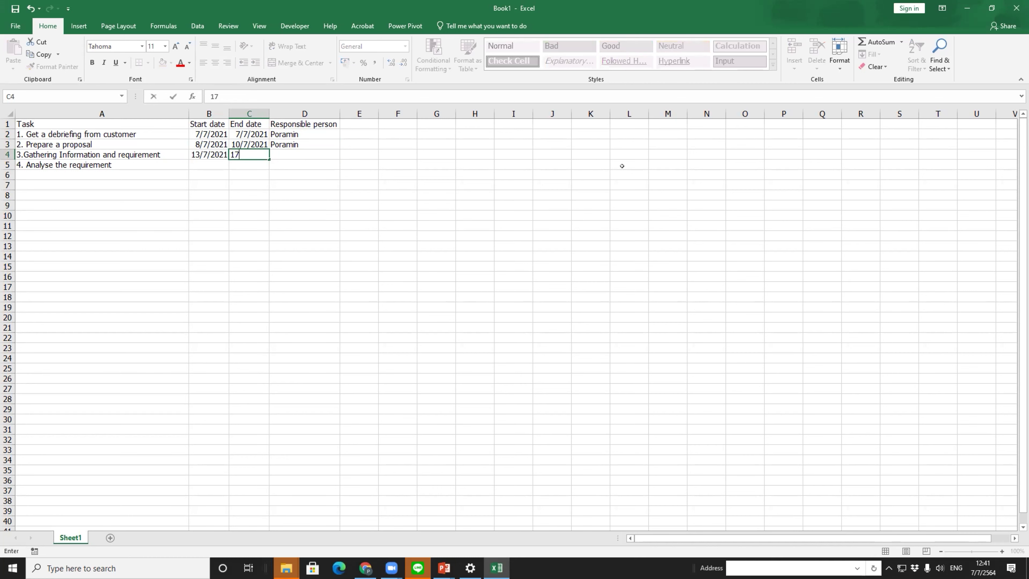
{"action": "type", "text": "/07/2021"}
{"action": "key", "text": "Tab"}
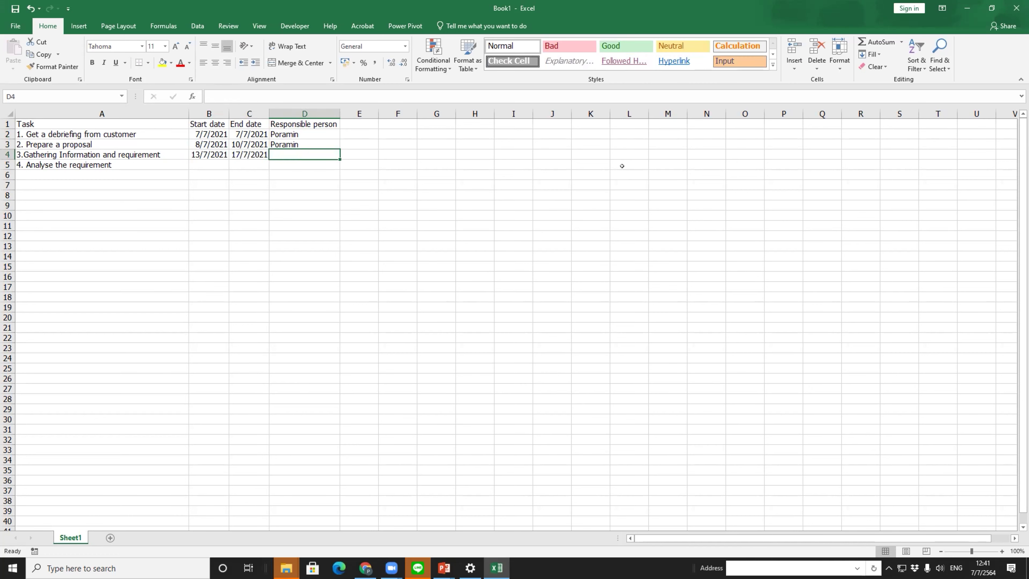
{"action": "type", "text": "SA team"}
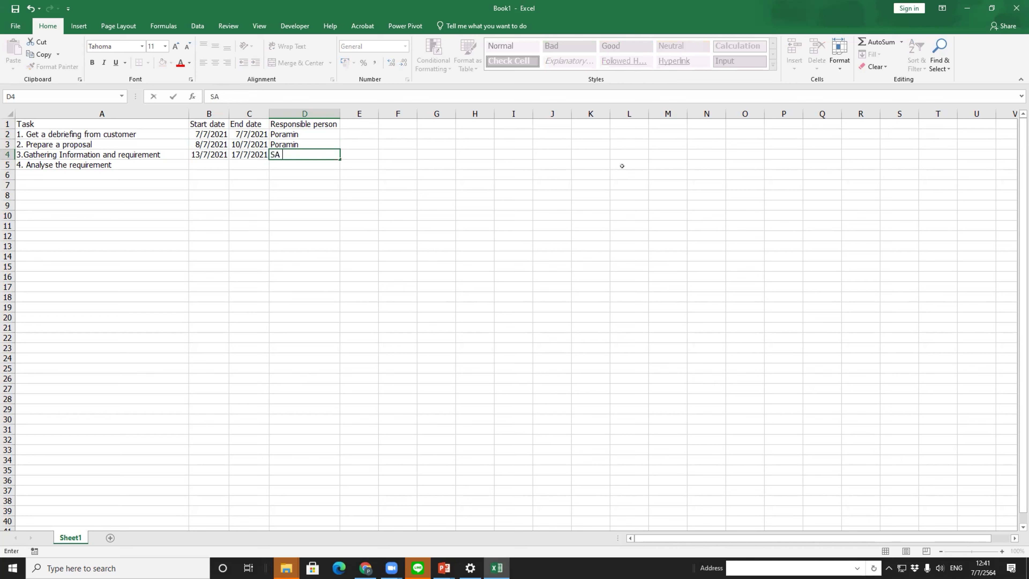
{"action": "key", "text": "Return"}
Step: Give task 4 the start date 15/7/2021 and the end date 29/7/2021
{"action": "key", "text": "Left"}
{"action": "key", "text": "Left"}
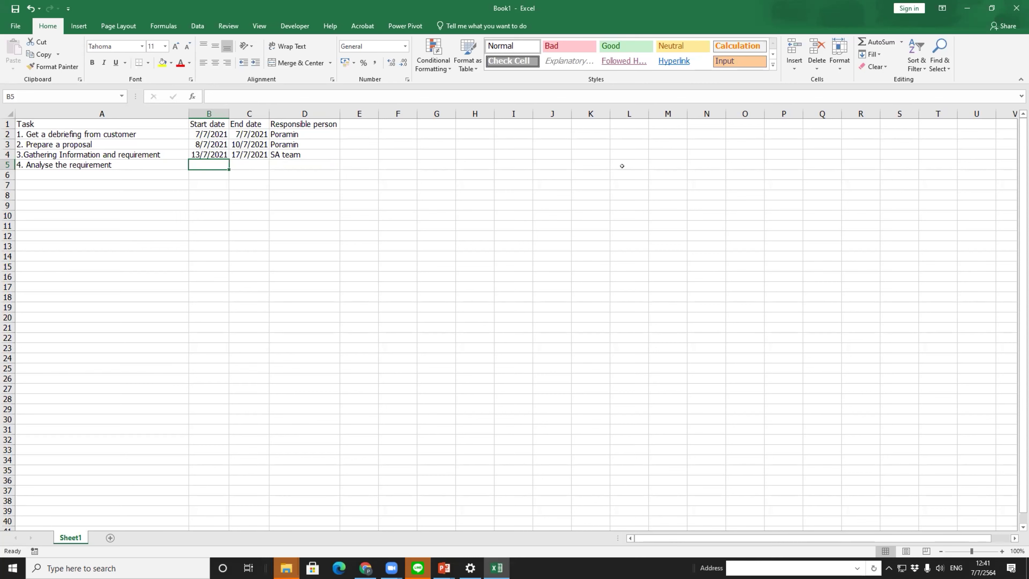
{"action": "key", "text": "Up"}
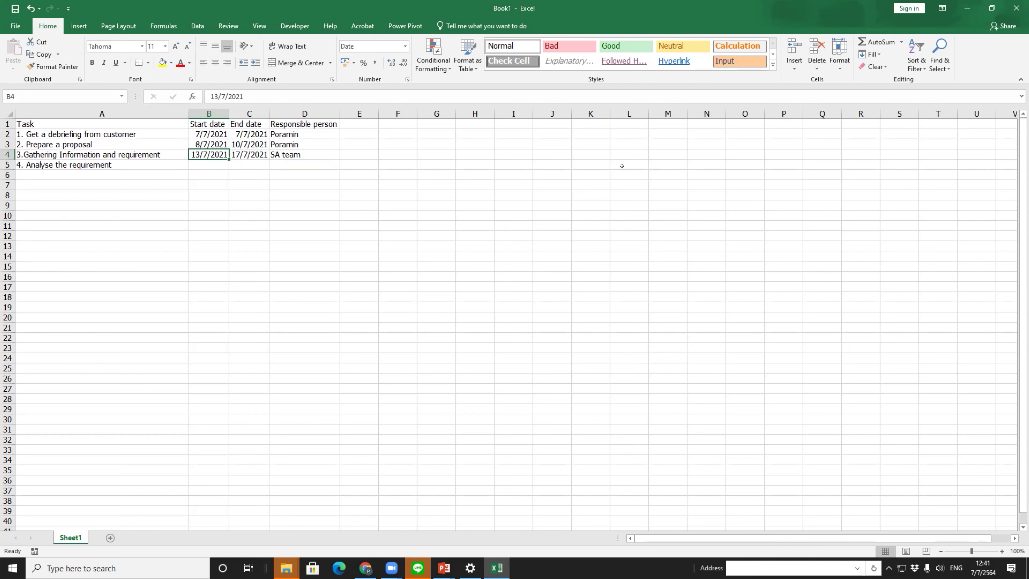
{"action": "key", "text": "Down"}
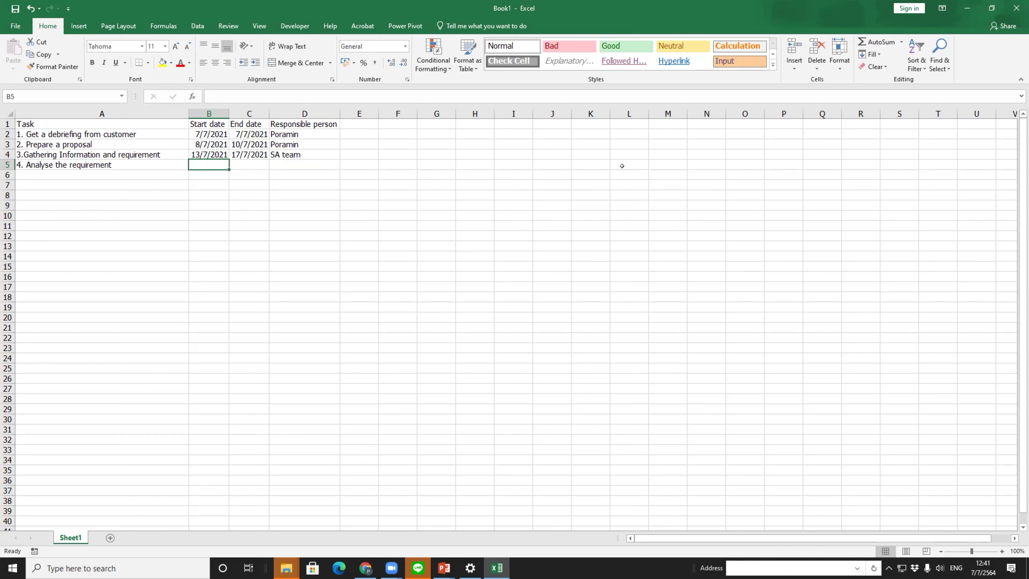
{"action": "type", "text": "15"}
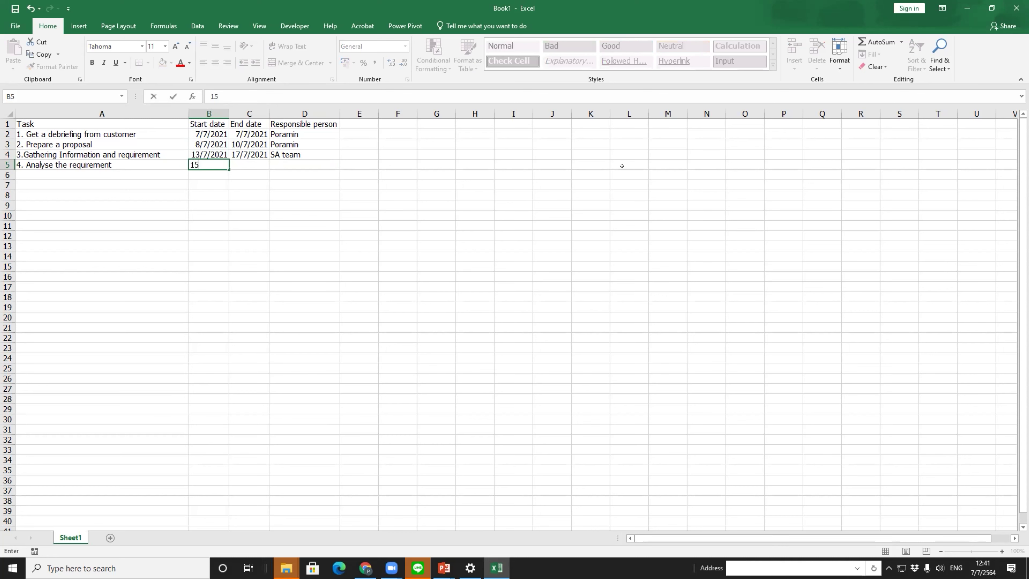
{"action": "type", "text": "/7/2021"}
{"action": "key", "text": "Tab"}
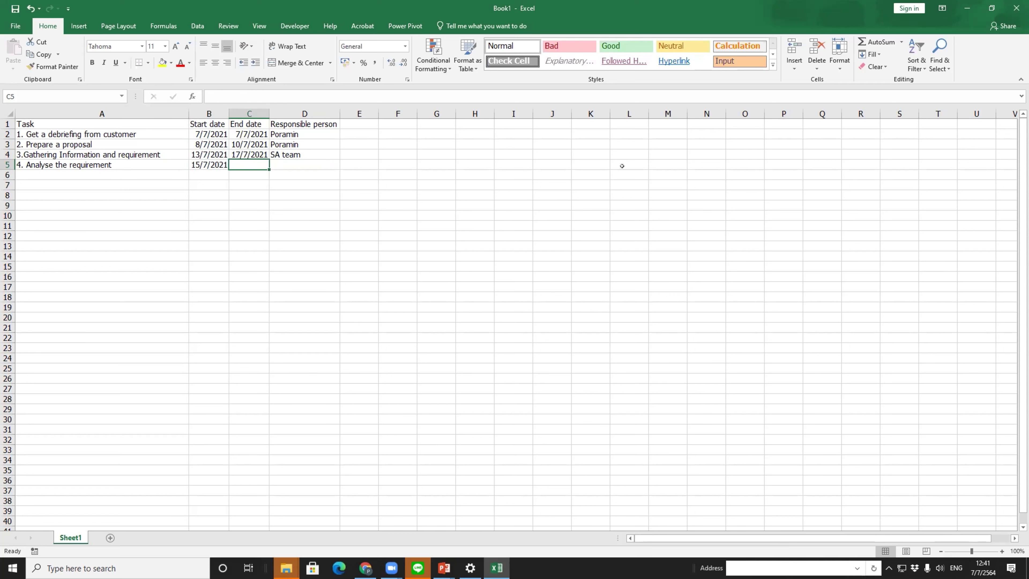
{"action": "type", "text": "2"}
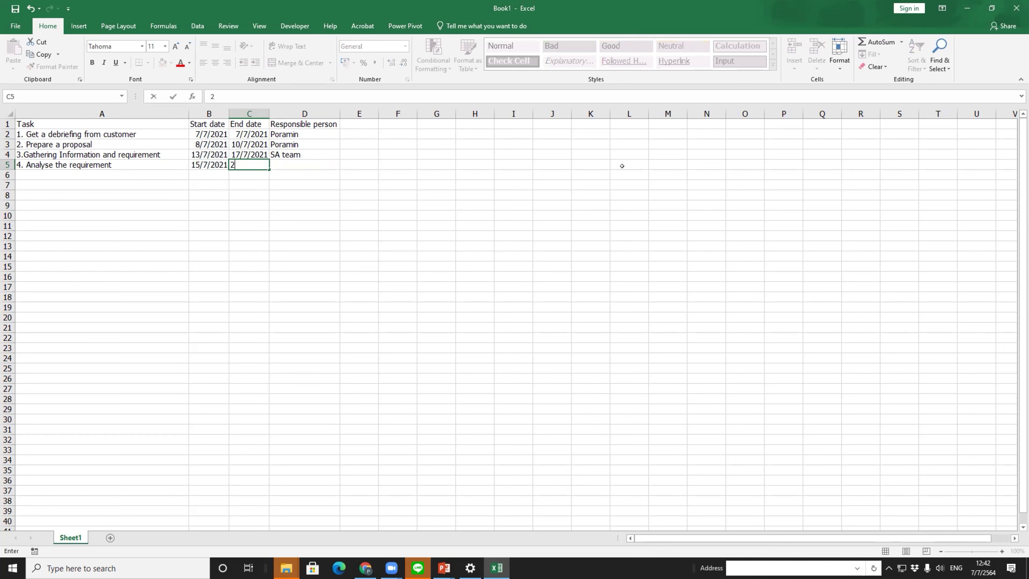
{"action": "type", "text": "9/7/2021"}
{"action": "key", "text": "Tab"}
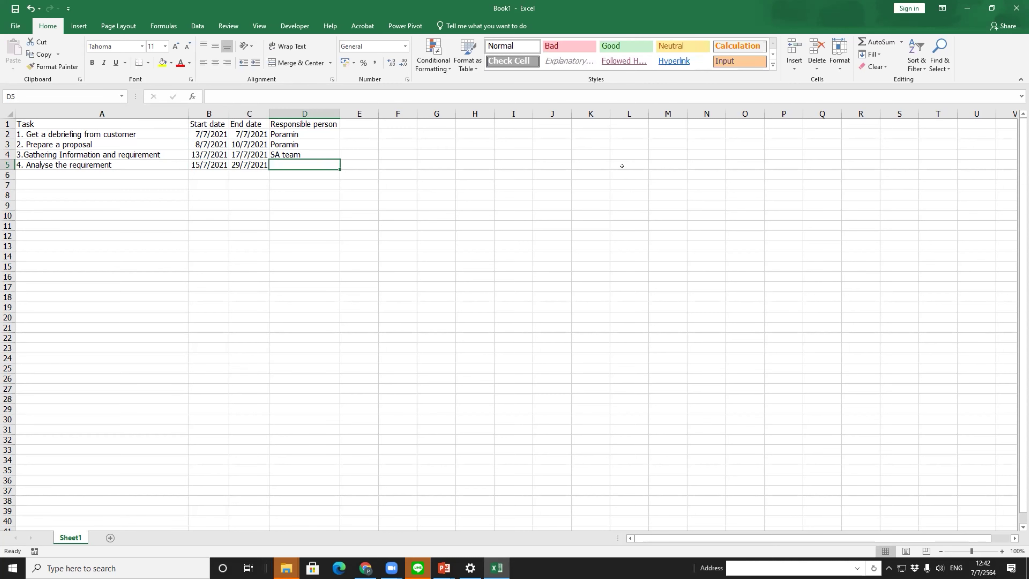
Step: Enter "SA Team" as the responsible person for task 4
{"action": "type", "text": "SA TE"}
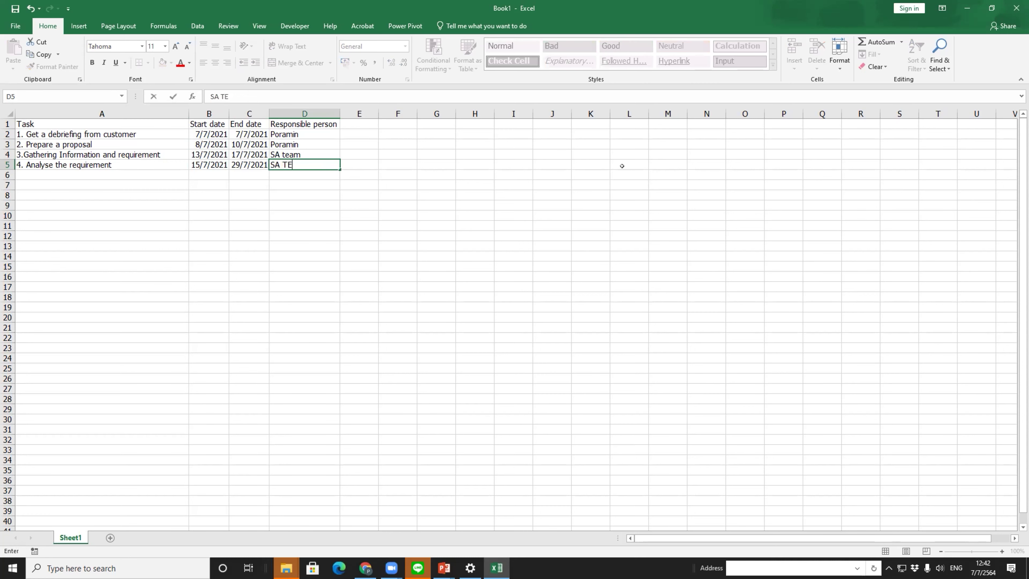
{"action": "key", "text": "BackSpace"}
{"action": "type", "text": "eam"}
{"action": "key", "text": "Return"}
Step: Shift the whole task 4 entry down to row 7, leaving two blank rows beneath task 3
{"action": "key", "text": "Up"}
{"action": "key", "text": "Left"}
{"action": "key", "text": "Left"}
{"action": "key", "text": "Left"}
{"action": "key", "text": "shift+Right"}
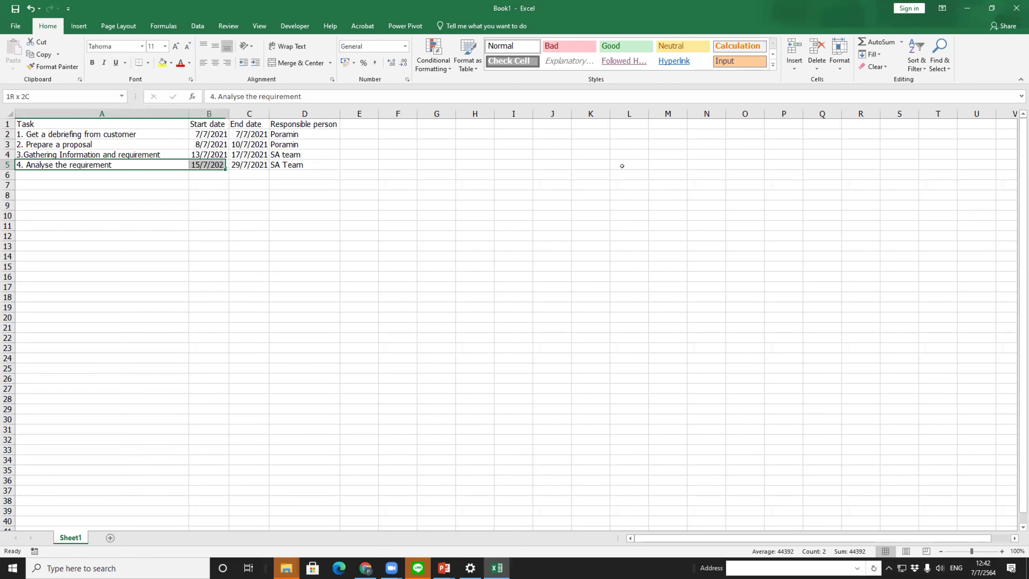
{"action": "key", "text": "shift+Right"}
{"action": "key", "text": "shift+Right"}
{"action": "key", "text": "ctrl+c"}
{"action": "key", "text": "Down"}
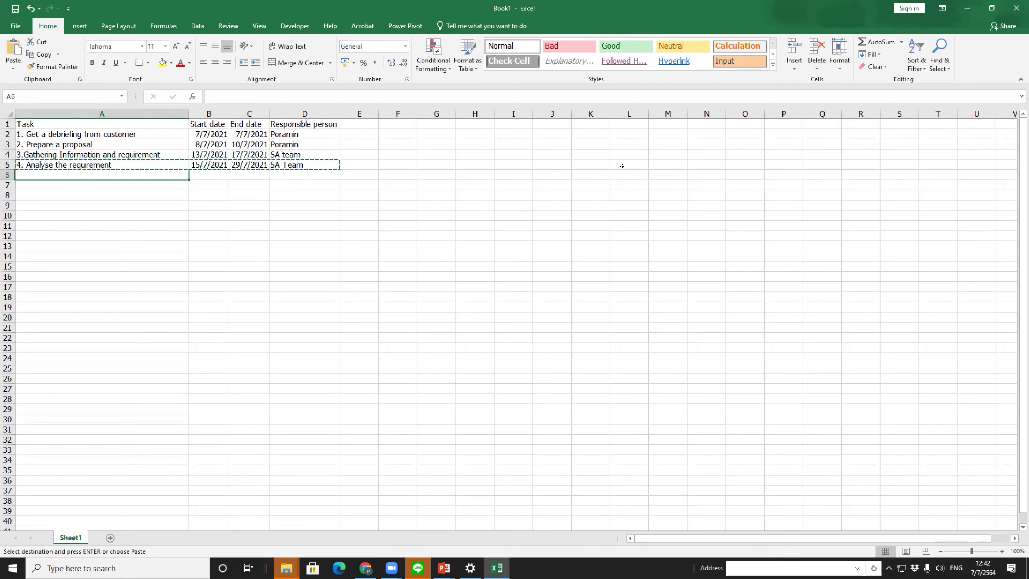
{"action": "key", "text": "ctrl+plus"}
{"action": "key", "text": "Up"}
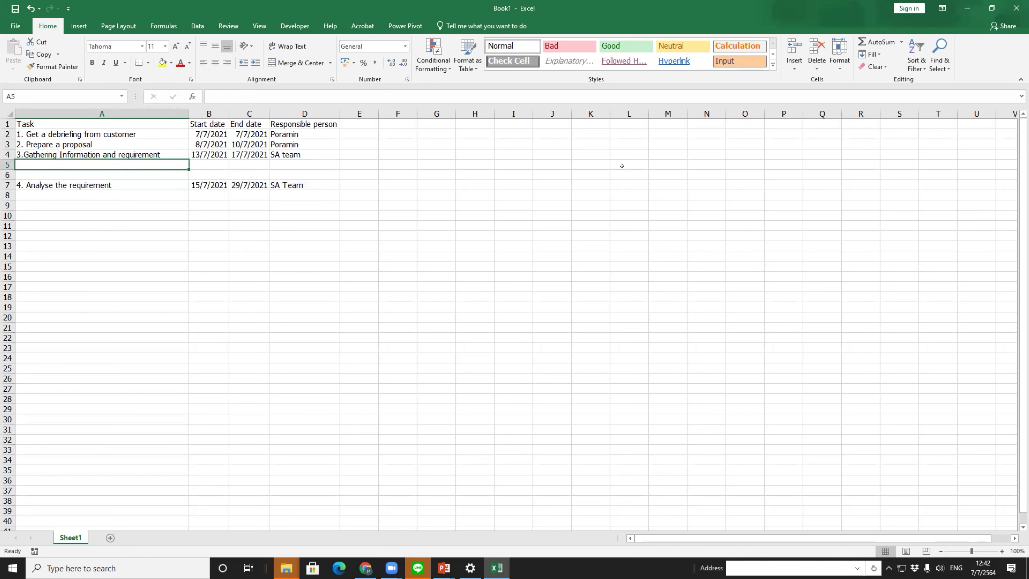
Step: Enter the subtasks "Conduct Interview" and "Gather existing documents" in the two blank rows under task 3
{"action": "type", "text": "Con"}
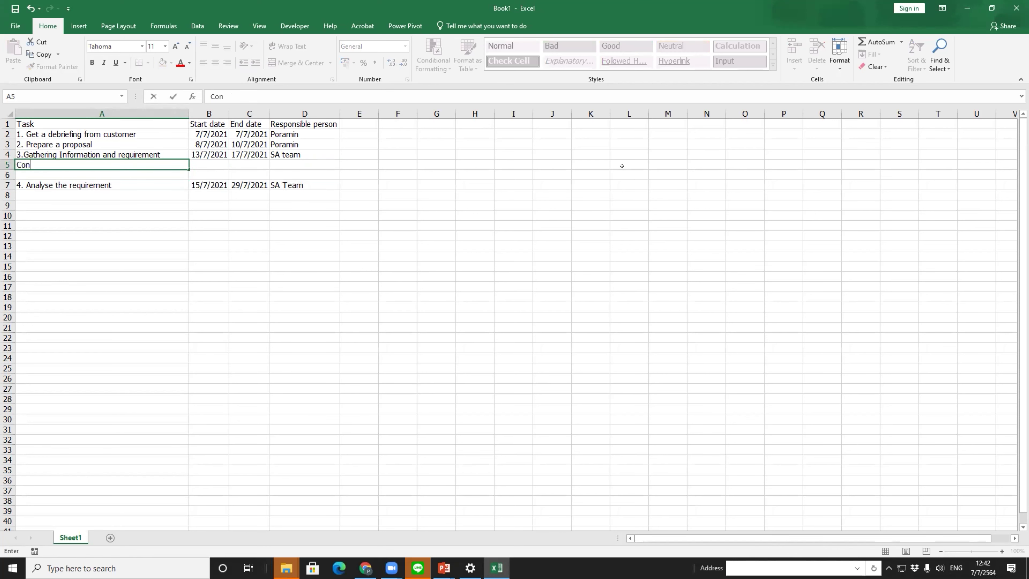
{"action": "type", "text": "duct Int"}
{"action": "key", "text": "BackSpace"}
{"action": "type", "text": "terview"}
{"action": "key", "text": "Return"}
{"action": "type", "text": "G"}
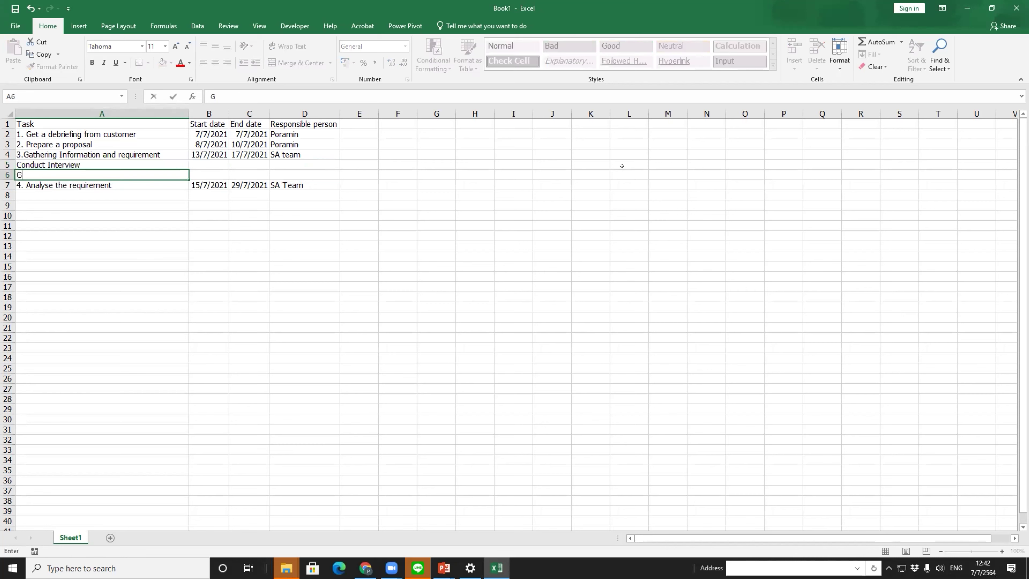
{"action": "type", "text": "ather existing documents"}
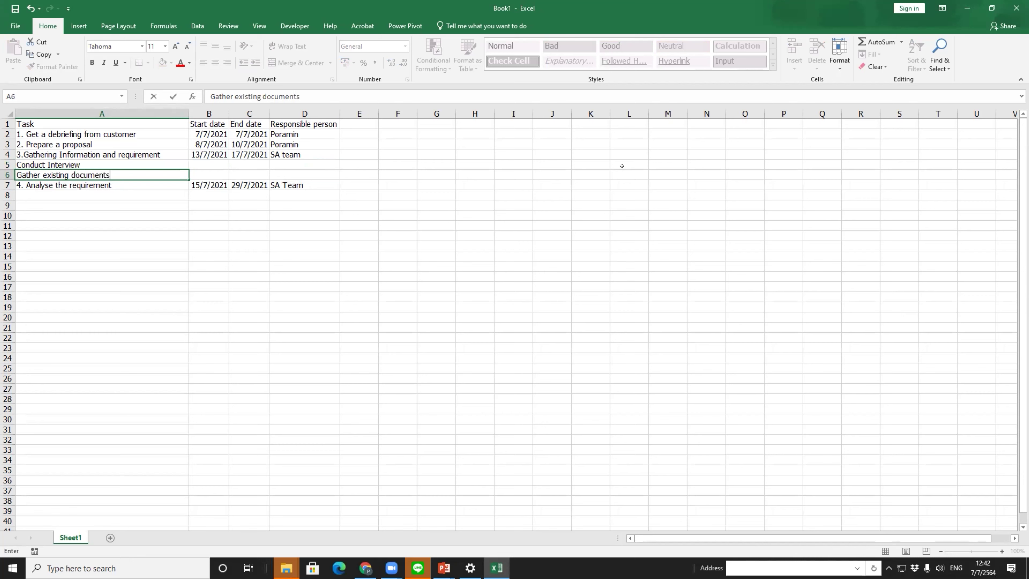
{"action": "key", "text": "Return"}
Step: Prefix the subtask "Conduct Interview" with the number 3.1 and "Gather existing documents" with 3.2
{"action": "key", "text": "Up"}
{"action": "key", "text": "Up"}
{"action": "key", "text": "F2"}
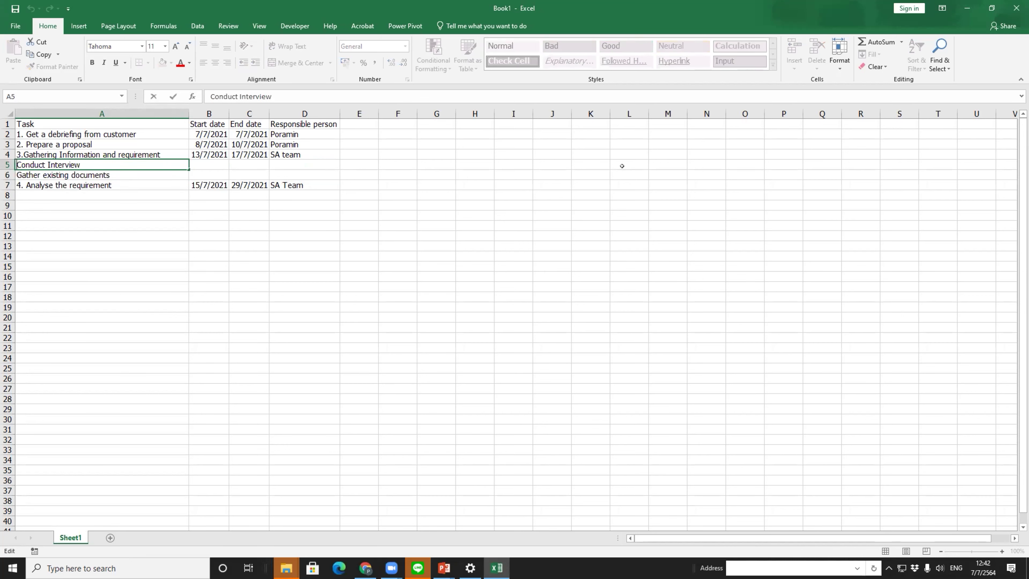
{"action": "key", "text": "Home"}
{"action": "type", "text": "3.1"}
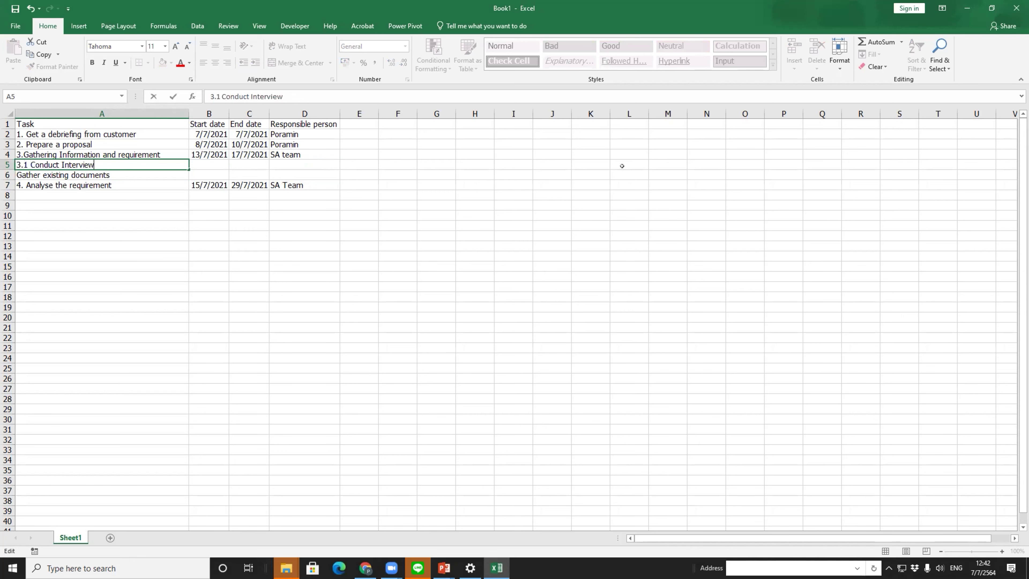
{"action": "key", "text": "Return"}
{"action": "key", "text": "F2"}
{"action": "key", "text": "Home"}
{"action": "type", "text": "3.2"}
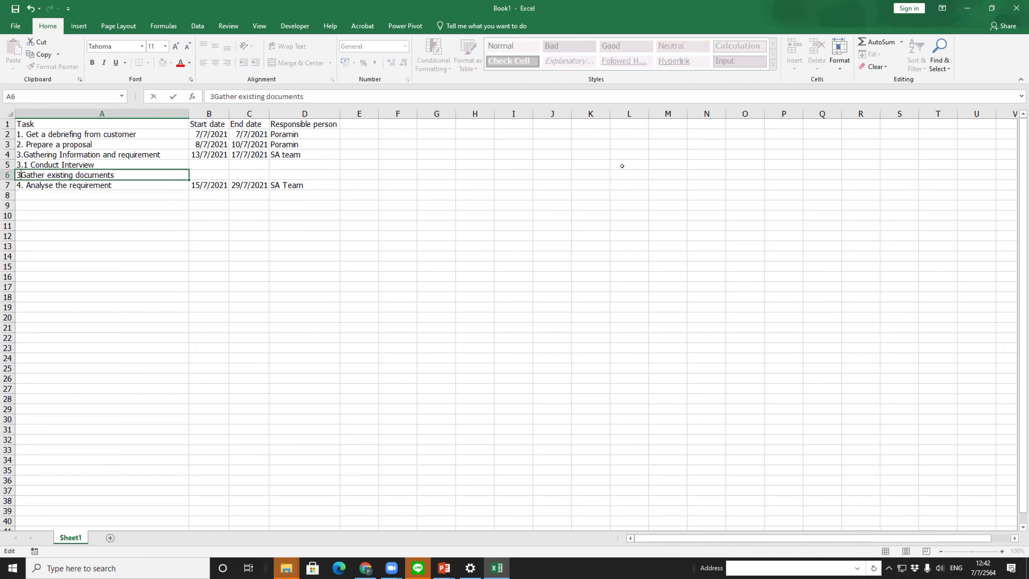
{"action": "key", "text": "Return"}
Step: Give subtask 3.1 the start date 13/7/2021 and the end date 15/7/2021
{"action": "key", "text": "Up"}
{"action": "key", "text": "Up"}
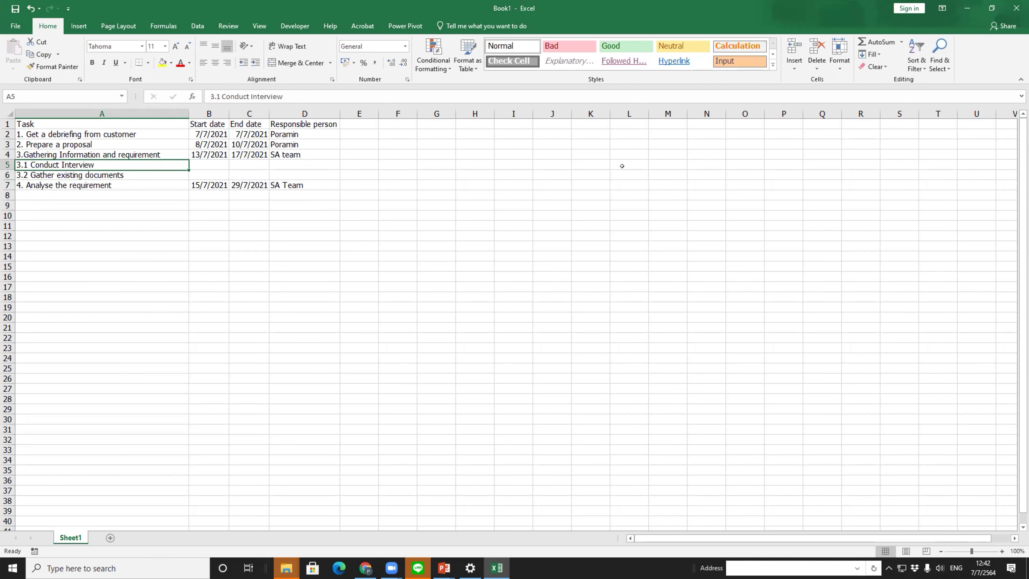
{"action": "key", "text": "Right"}
{"action": "type", "text": "1"}
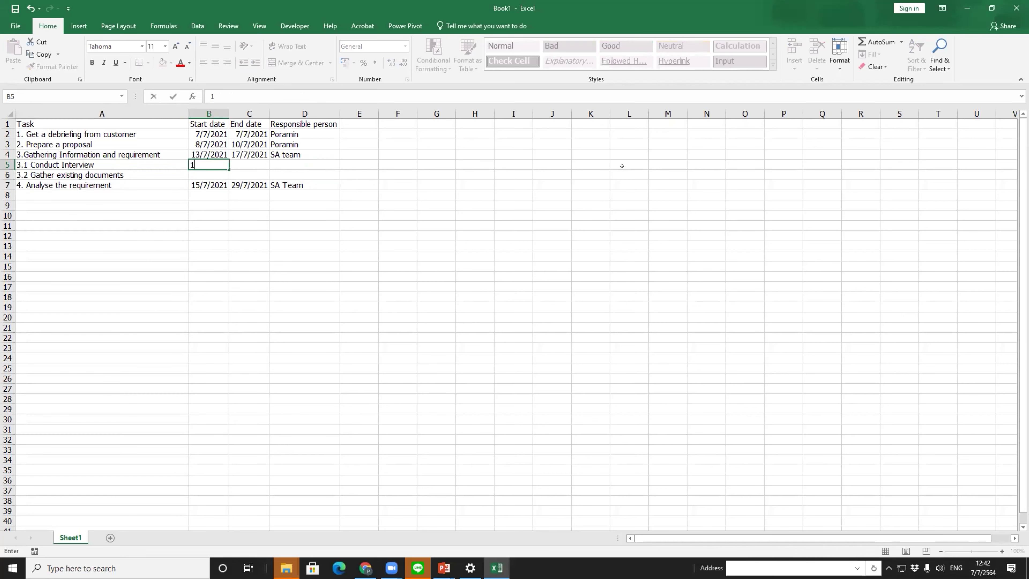
{"action": "type", "text": "3/7/2021"}
{"action": "key", "text": "Tab"}
{"action": "key", "text": "Up"}
{"action": "key", "text": "Down"}
{"action": "type", "text": "15/"}
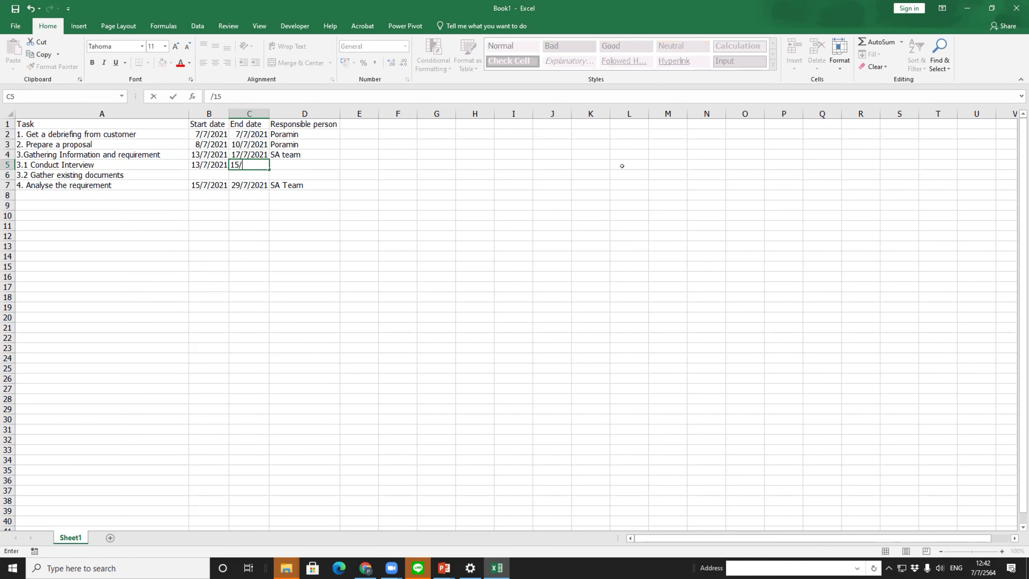
{"action": "type", "text": "7/2021"}
{"action": "key", "text": "Return"}
Step: Give subtask 3.2 the start date 14/7/2021 and the end date 17/7/2021
{"action": "key", "text": "Left"}
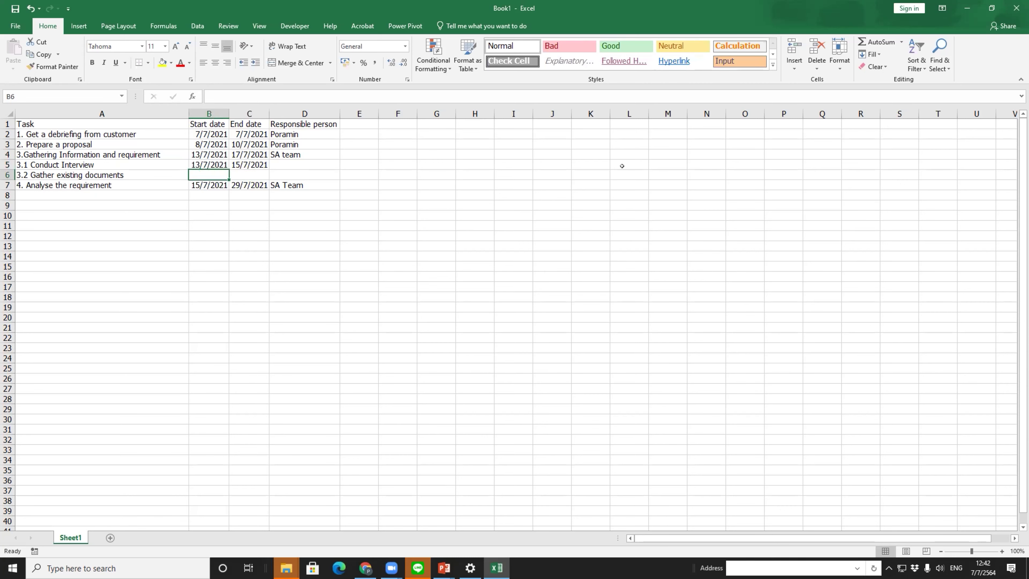
{"action": "type", "text": "1"}
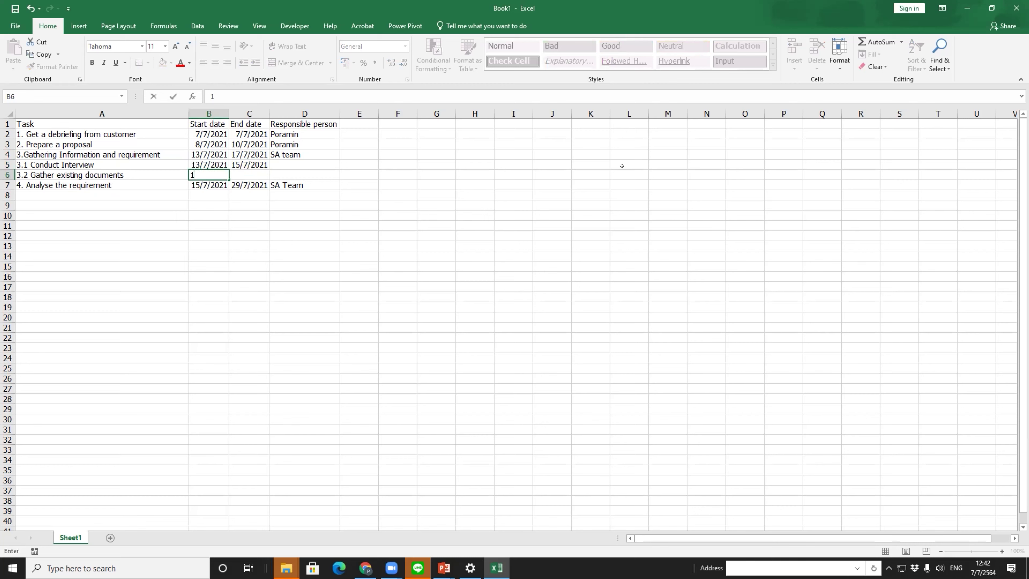
{"action": "type", "text": "4/7/2021"}
{"action": "key", "text": "Tab"}
{"action": "type", "text": "17/7/2021"}
{"action": "key", "text": "Tab"}
Step: Enter the responsible persons' names for subtasks 3.1 and 3.2
{"action": "key", "text": "Up"}
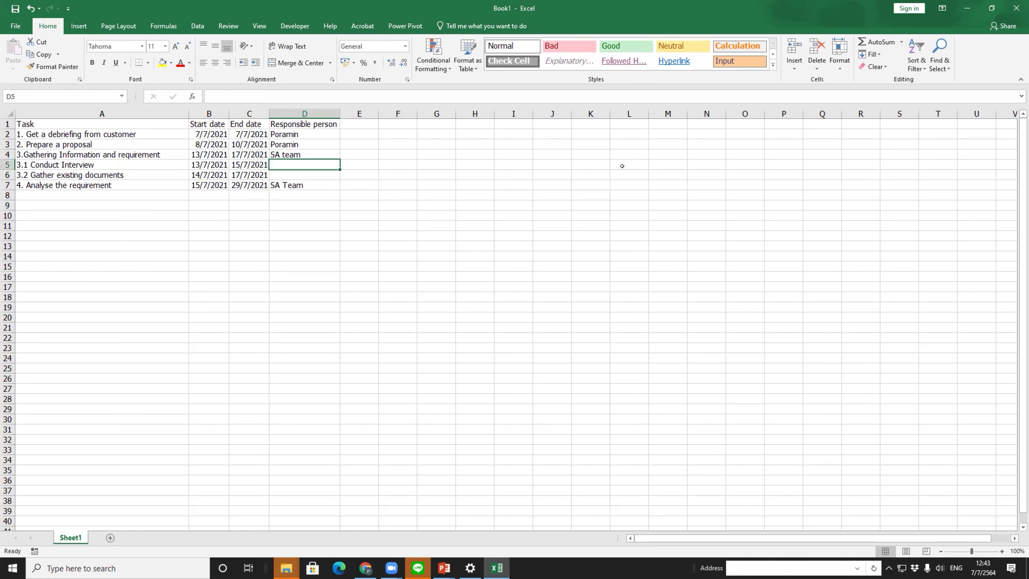
{"action": "type", "text": "Alex"}
{"action": "key", "text": "Return"}
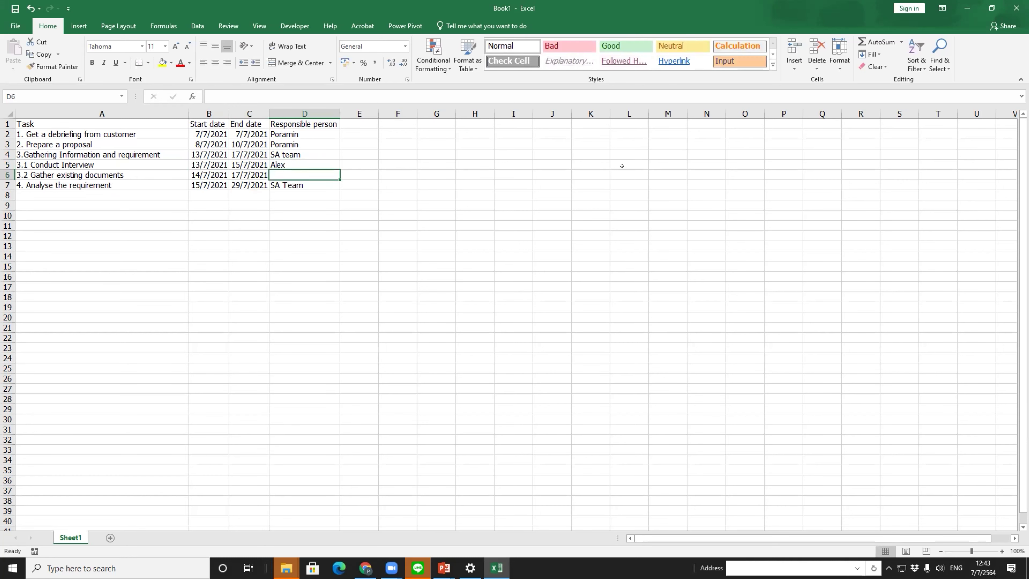
{"action": "type", "text": "John"}
{"action": "key", "text": "Return"}
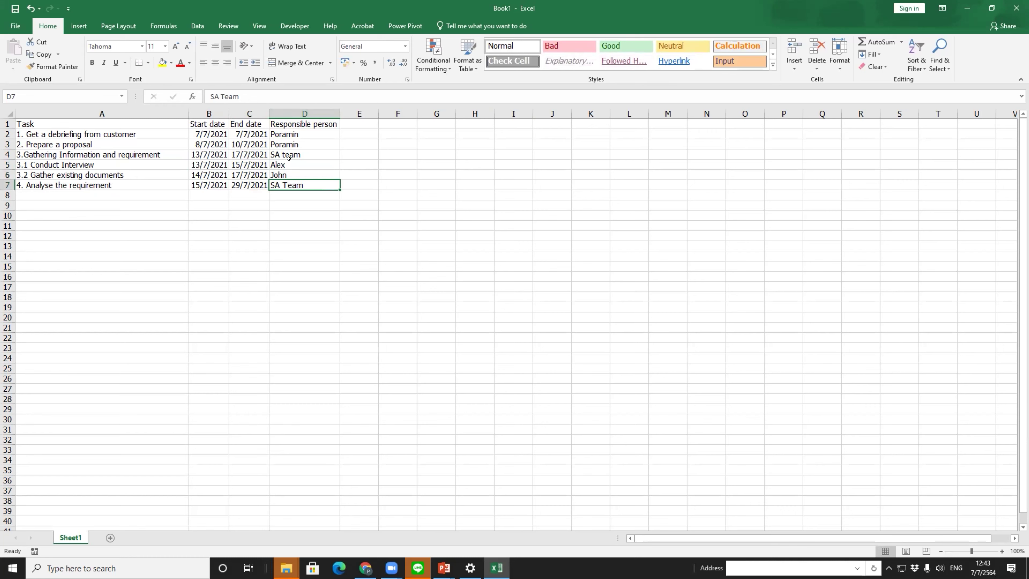
{"action": "left_click_drag", "start_coordinate": [289, 162], "coordinate": [294, 174]}
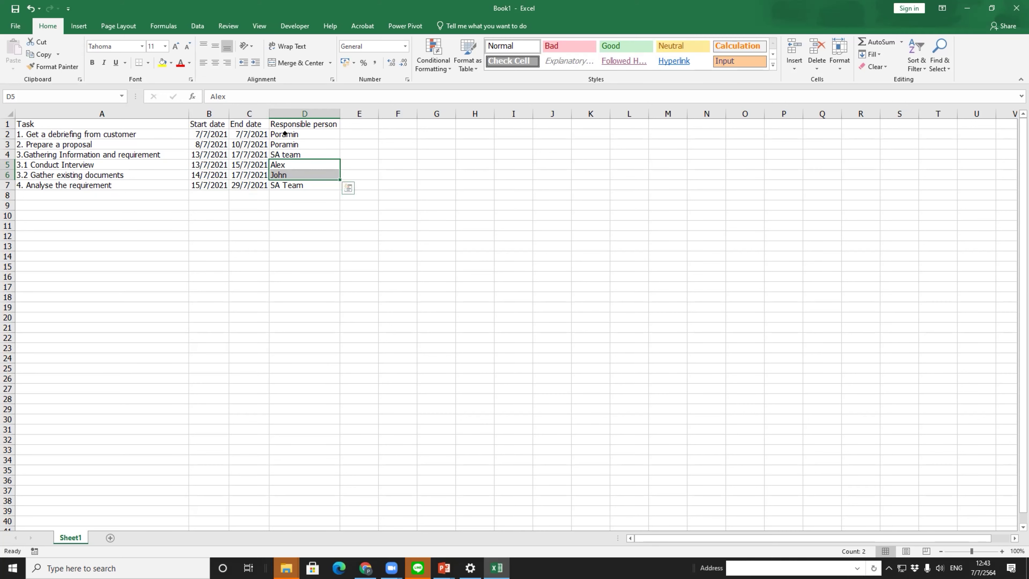
{"action": "left_click_drag", "start_coordinate": [359, 124], "coordinate": [927, 480]}
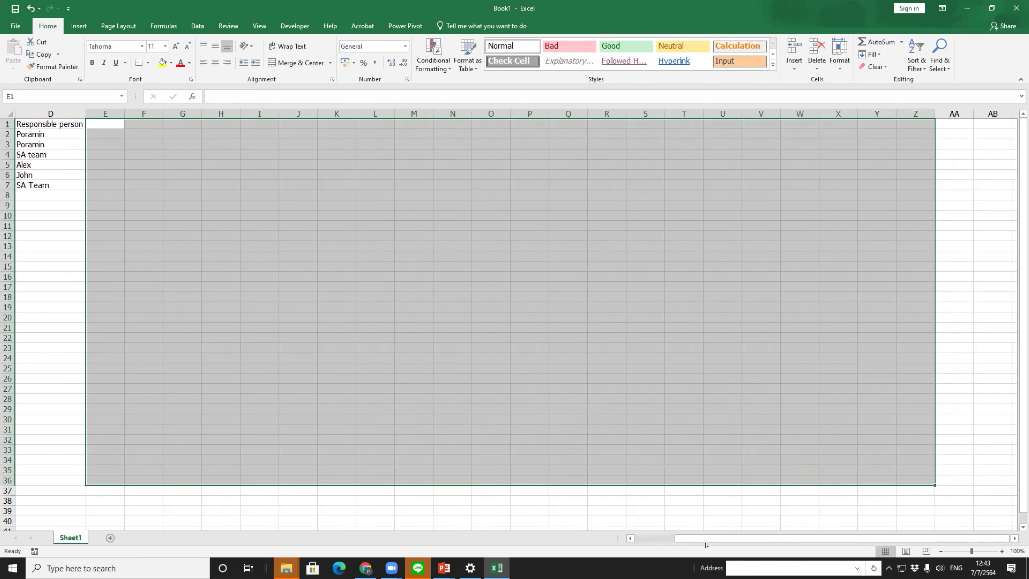
{"action": "left_click", "coordinate": [654, 538]}
{"action": "left_click", "coordinate": [397, 286]}
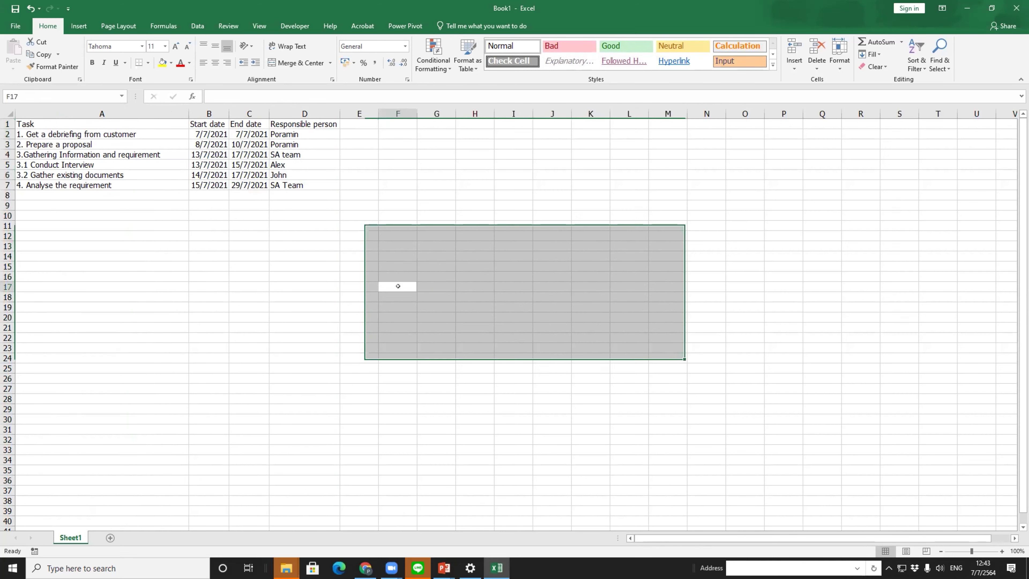
{"action": "left_click", "coordinate": [348, 122]}
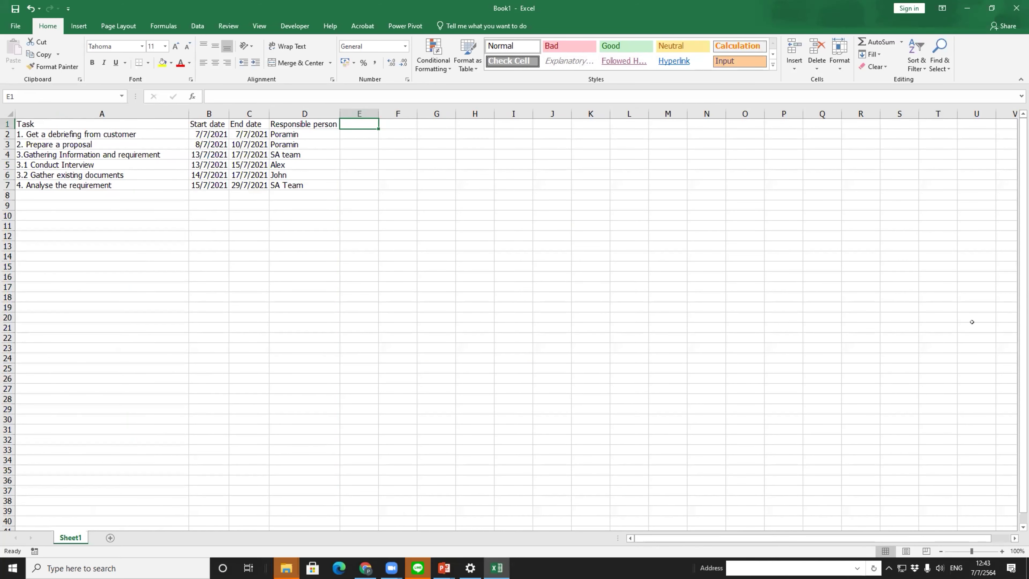
{"action": "left_click", "coordinate": [354, 132]}
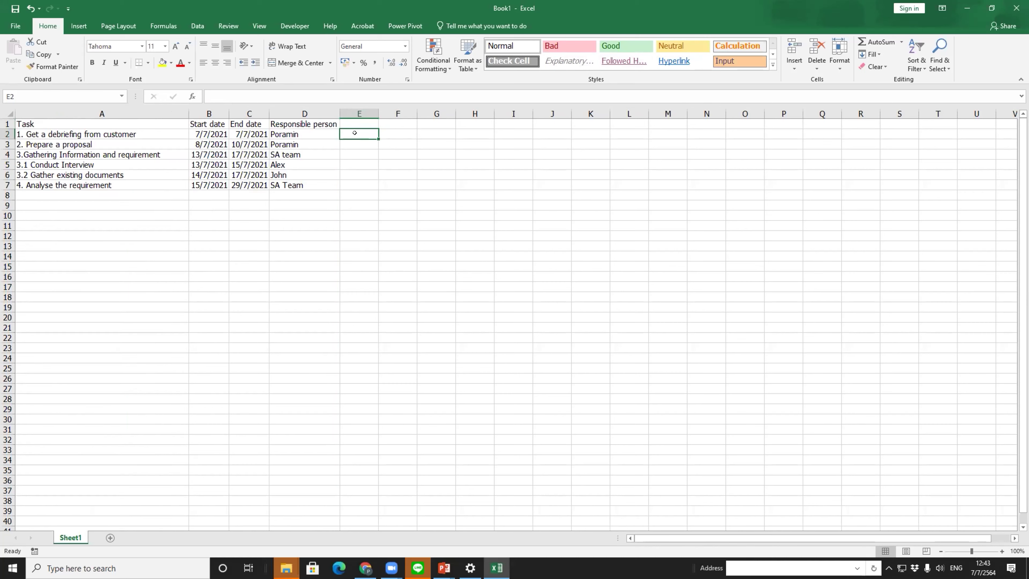
{"action": "left_click", "coordinate": [356, 122]}
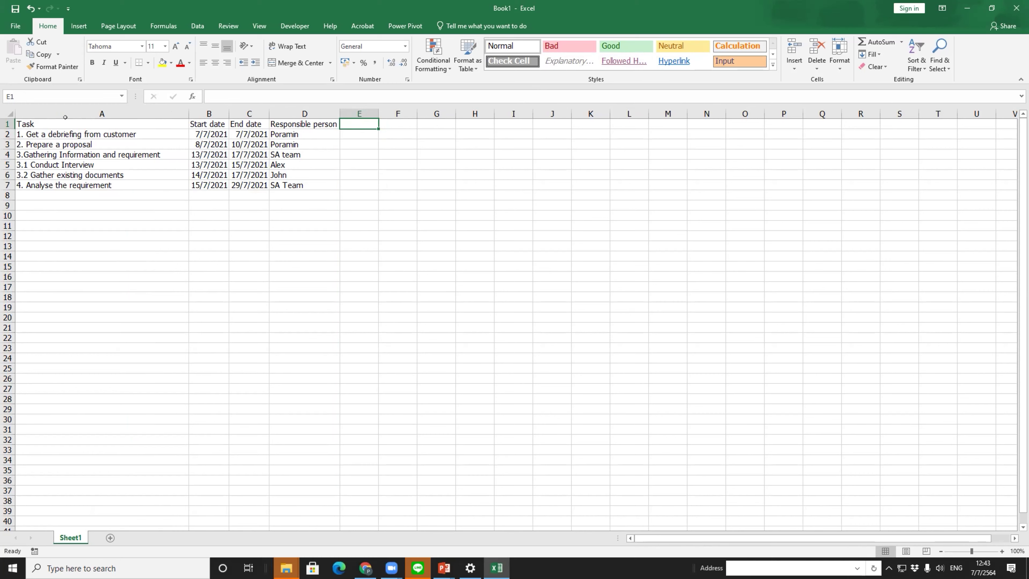
Step: Insert a blank row beneath the header row and enter the month heading "July 2021" in cell E1
{"action": "right_click", "coordinate": [8, 134]}
{"action": "left_click", "coordinate": [30, 200]}
{"action": "left_click", "coordinate": [364, 123]}
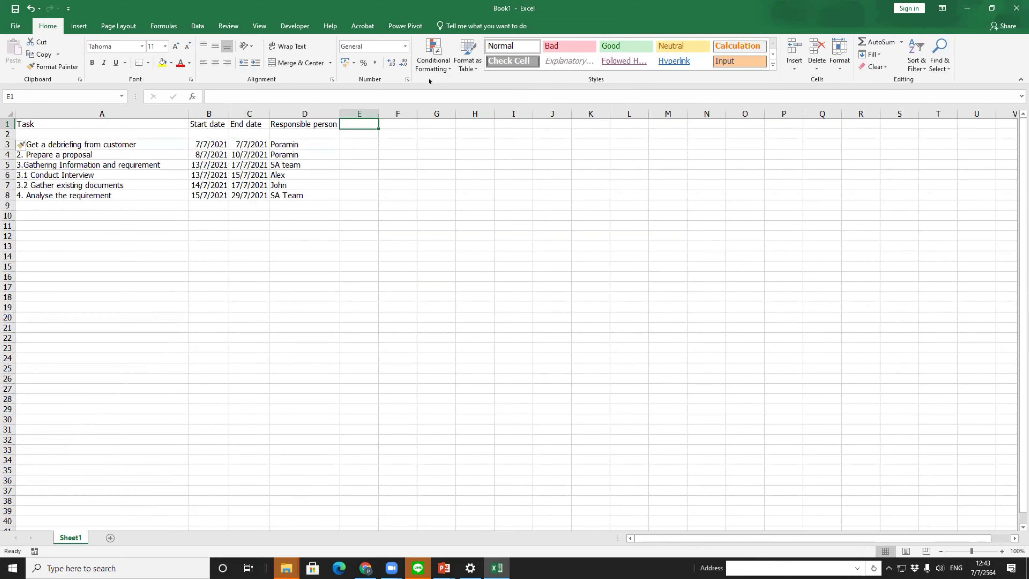
{"action": "type", "text": "July 2021"}
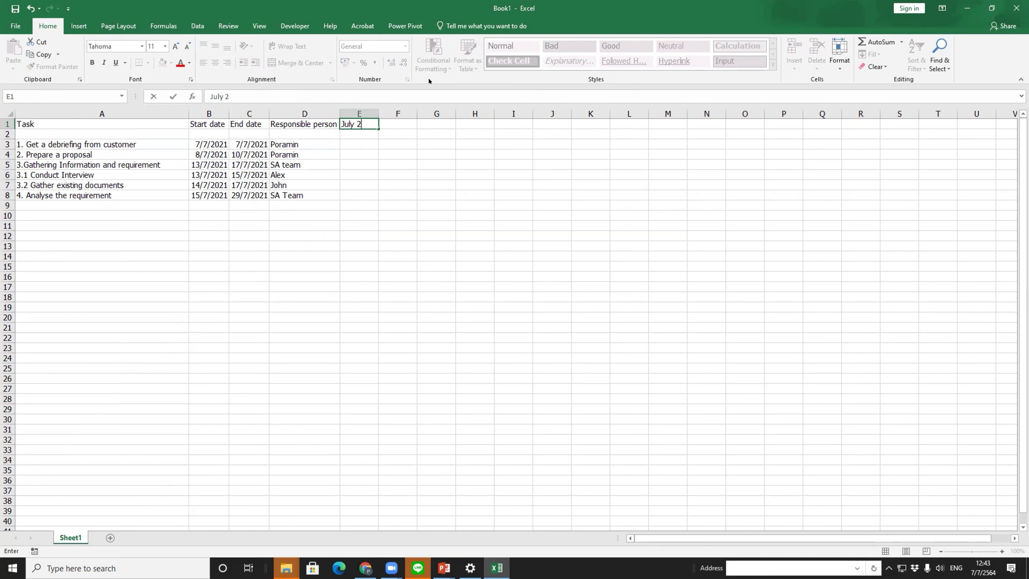
{"action": "key", "text": "Tab"}
{"action": "key", "text": "Down"}
{"action": "key", "text": "Left"}
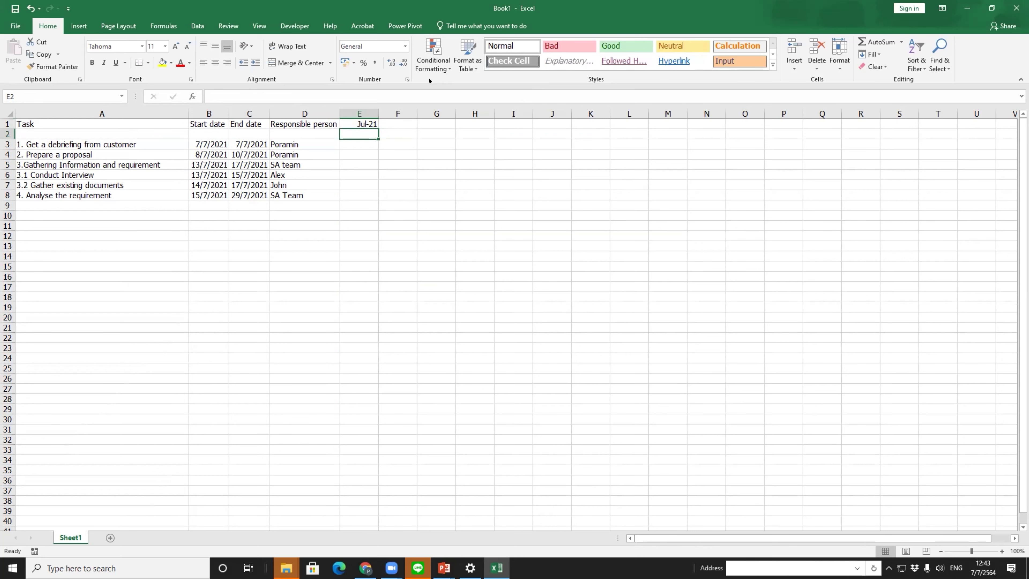
{"action": "type", "text": "Week"}
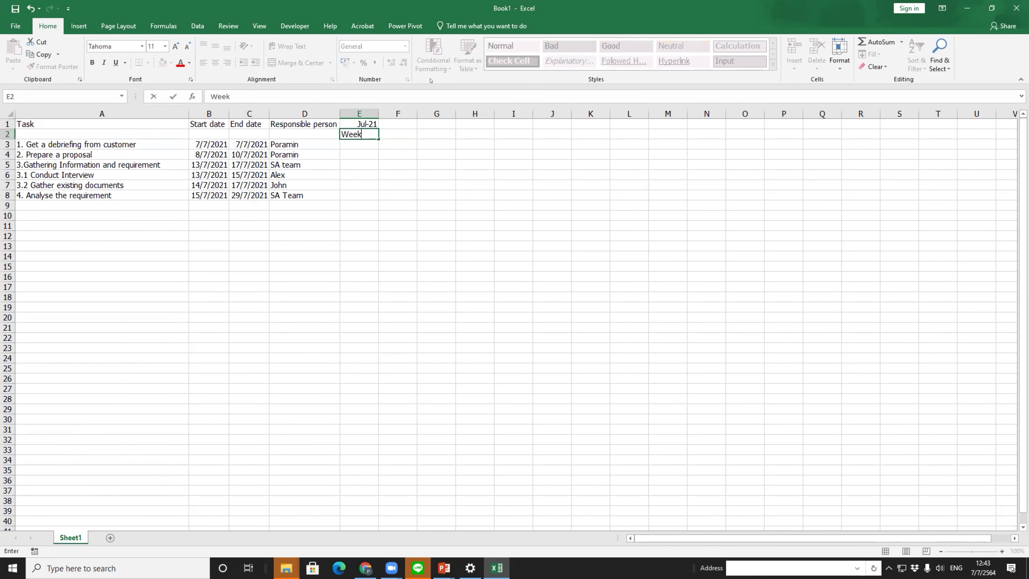
{"action": "key", "text": "Escape"}
{"action": "key", "text": "Left"}
{"action": "key", "text": "Right"}
Step: Enter the weekly date ranges "1-7/07/2021" in cell E2 and "8-15/07/2021" in cell F2
{"action": "type", "text": "1-7/07/2021"}
{"action": "key", "text": "Return"}
{"action": "key", "text": "Up"}
{"action": "key", "text": "Right"}
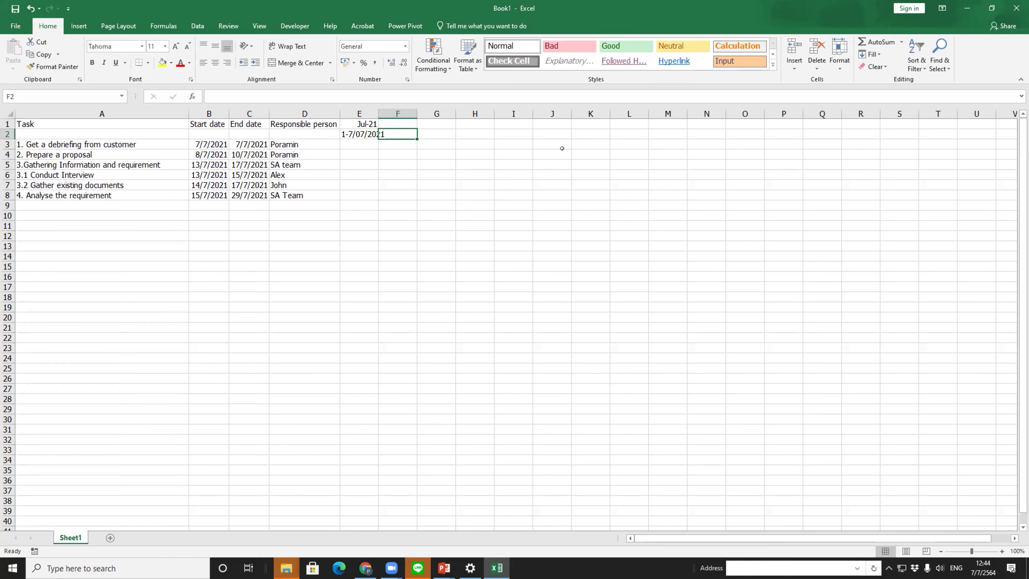
{"action": "type", "text": "8-"}
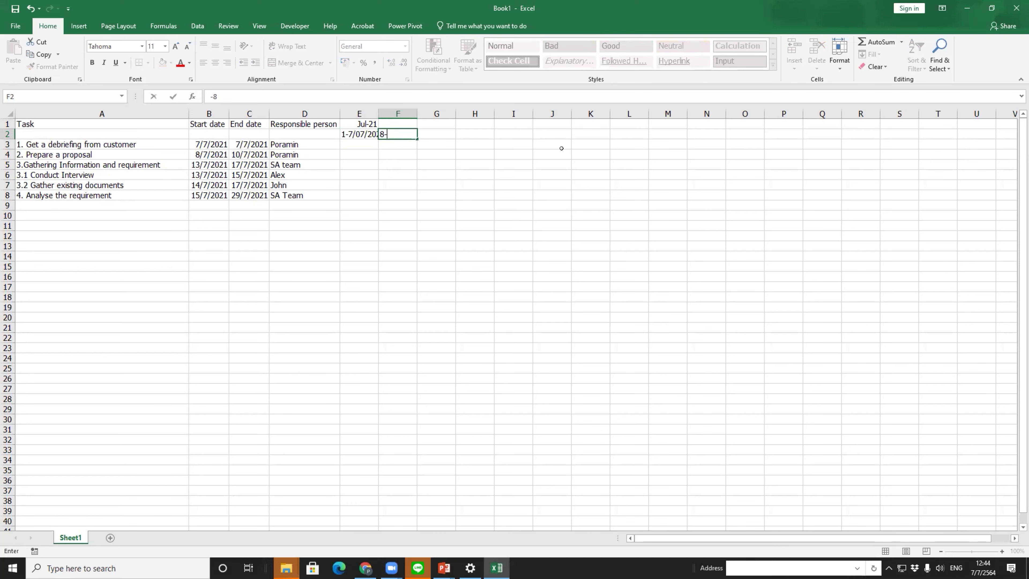
{"action": "type", "text": "15/07/202"}
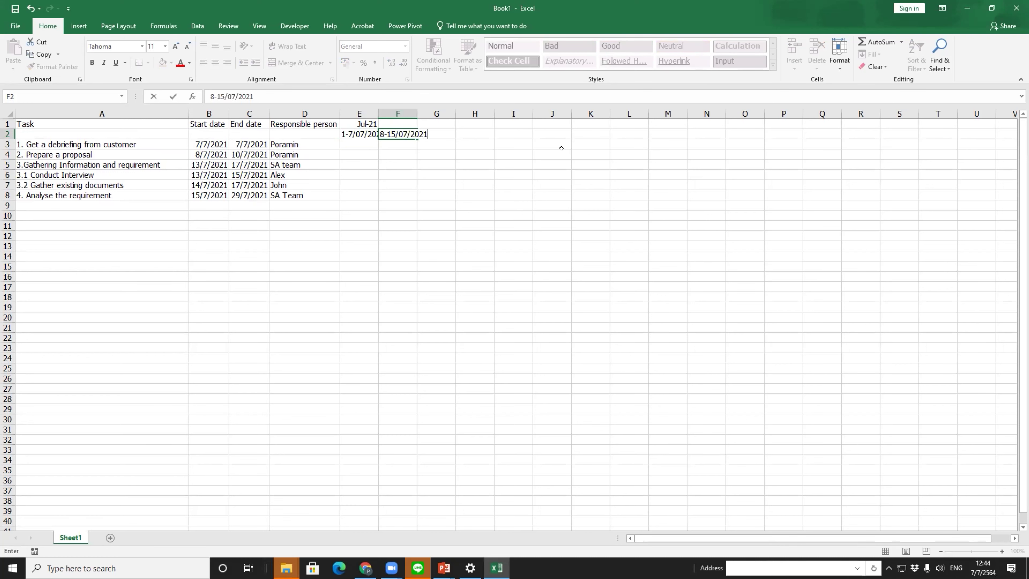
{"action": "type", "text": "1"}
{"action": "key", "text": "ctrl+Return"}
{"action": "key", "text": "Tab"}
Step: Draw a narrow rectangle about 0.48 cm high and 0.13 cm wide at the end of cell E3 as task 1's bar
{"action": "key", "text": "Left"}
{"action": "key", "text": "Left"}
{"action": "key", "text": "Down"}
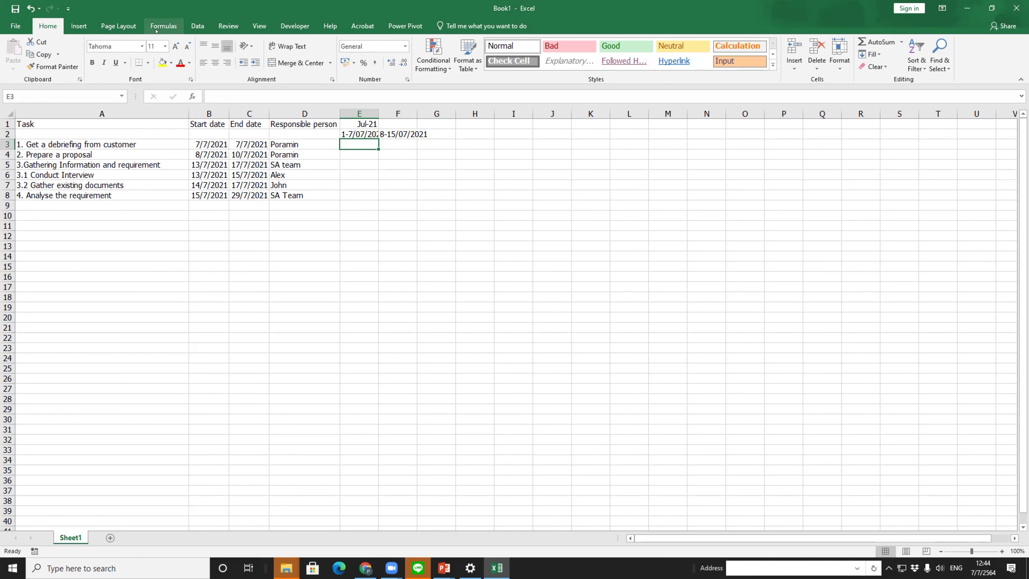
{"action": "left_click", "coordinate": [79, 25]}
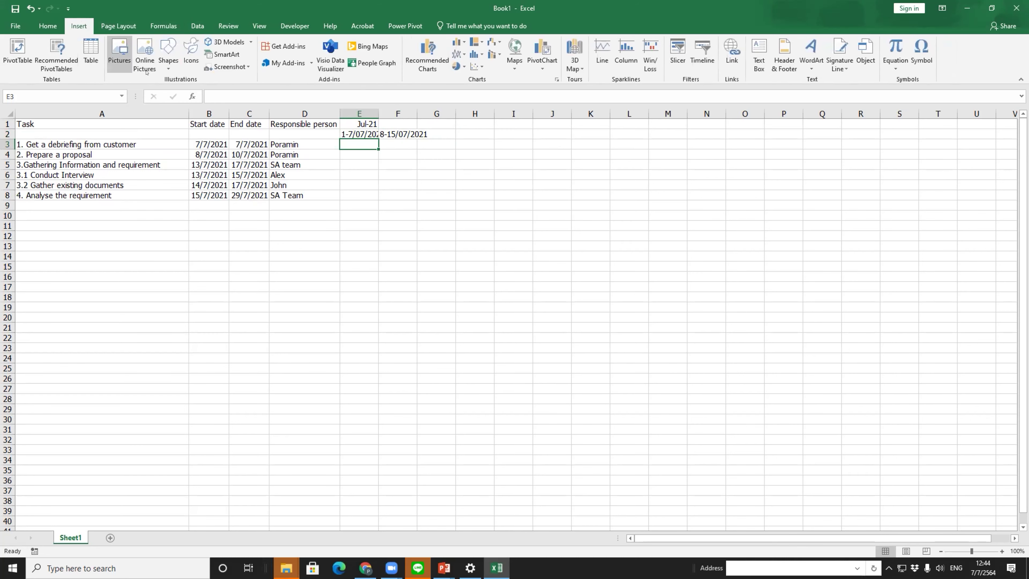
{"action": "left_click", "coordinate": [170, 65]}
{"action": "left_click", "coordinate": [196, 89]}
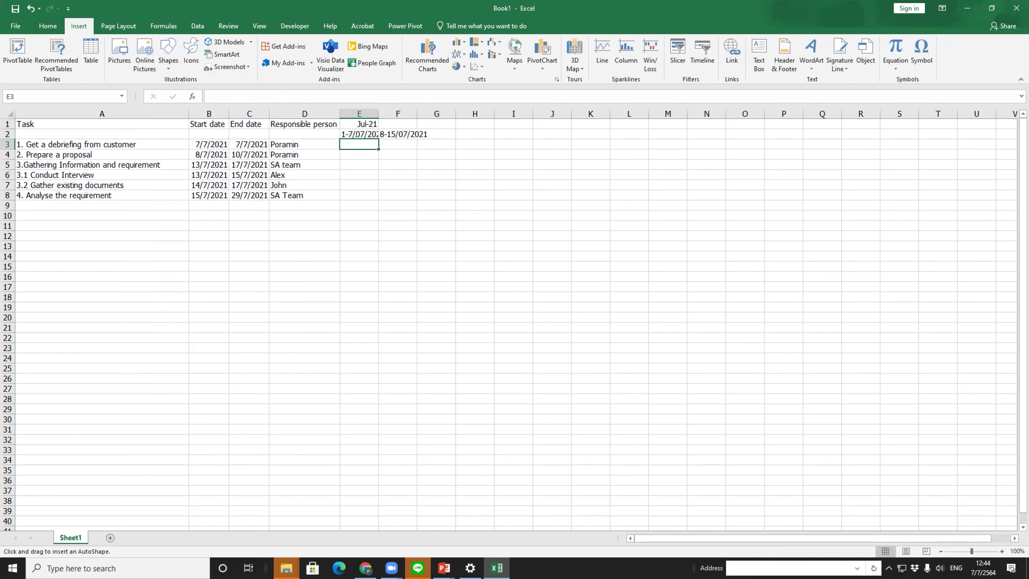
{"action": "left_click_drag", "start_coordinate": [376, 139], "coordinate": [377, 149]}
{"action": "left_click", "coordinate": [407, 164]}
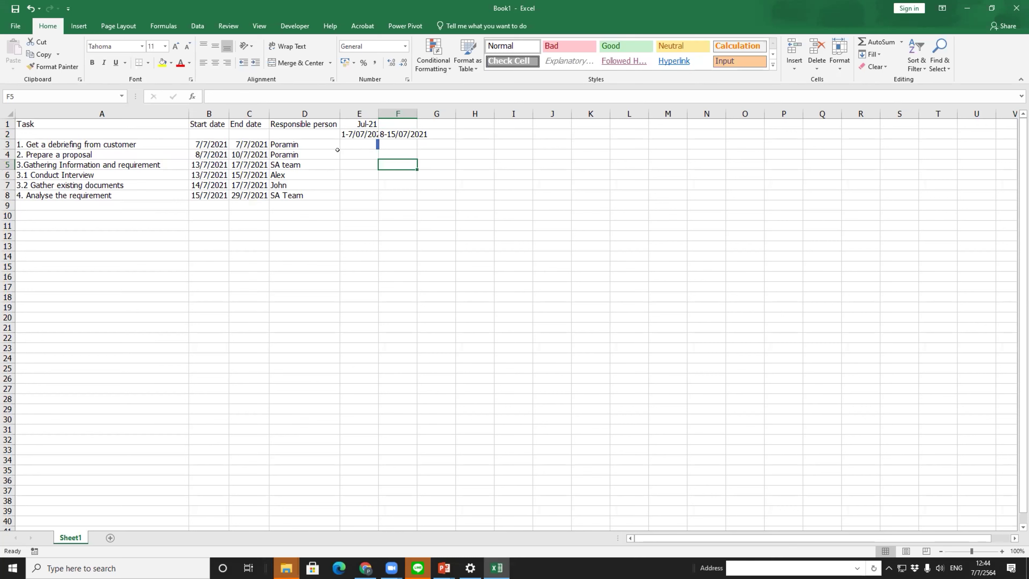
Step: Duplicate task 1's bar into row 4 and widen the copy to about 0.93 cm from the start of column F for task 2
{"action": "left_click", "coordinate": [372, 140]}
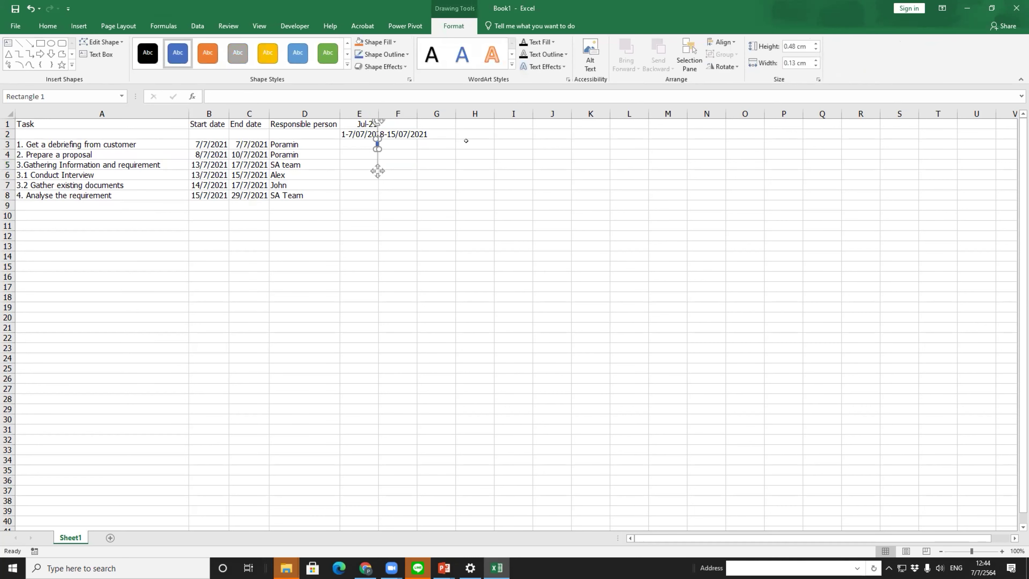
{"action": "key", "text": "ctrl+d"}
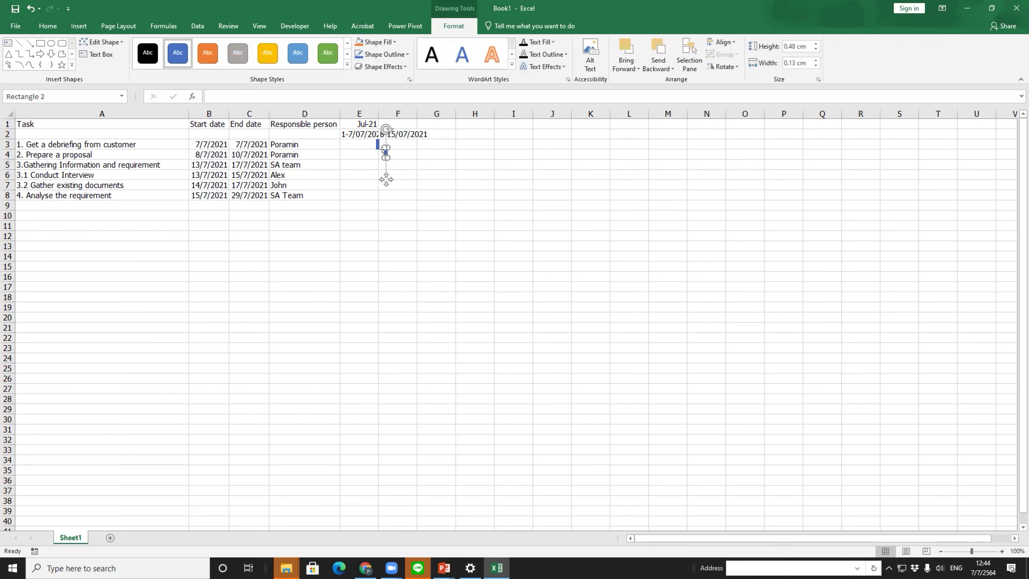
{"action": "left_click_drag", "start_coordinate": [382, 151], "coordinate": [398, 162]}
Step: Duplicate task 2's bar into row 5 and stretch the copy into column G as task 3's bar
{"action": "key", "text": "ctrl+d"}
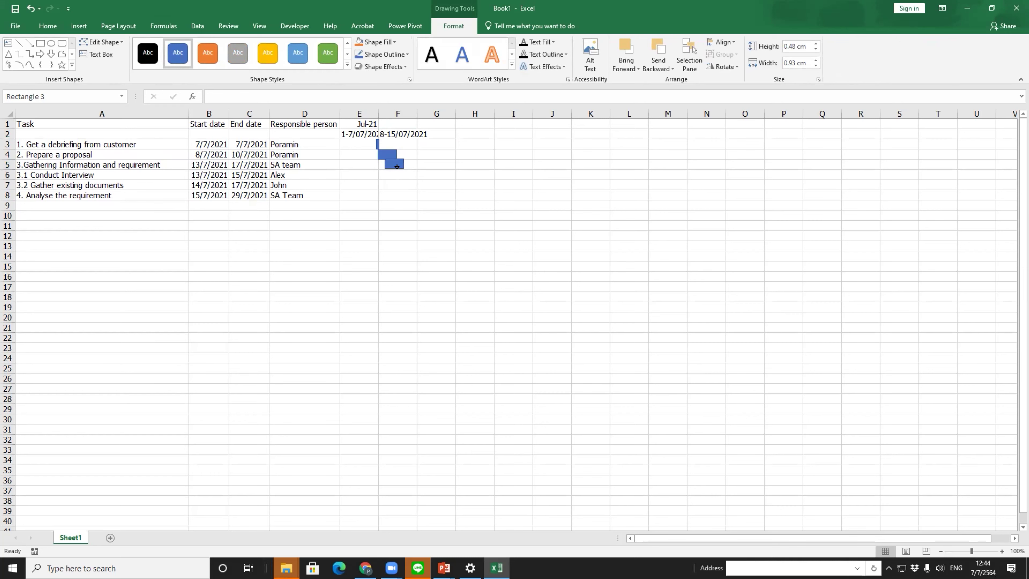
{"action": "left_click", "coordinate": [396, 166]}
{"action": "left_click_drag", "start_coordinate": [400, 162], "coordinate": [432, 164]}
{"action": "left_click", "coordinate": [405, 175]}
{"action": "left_click", "coordinate": [403, 235]}
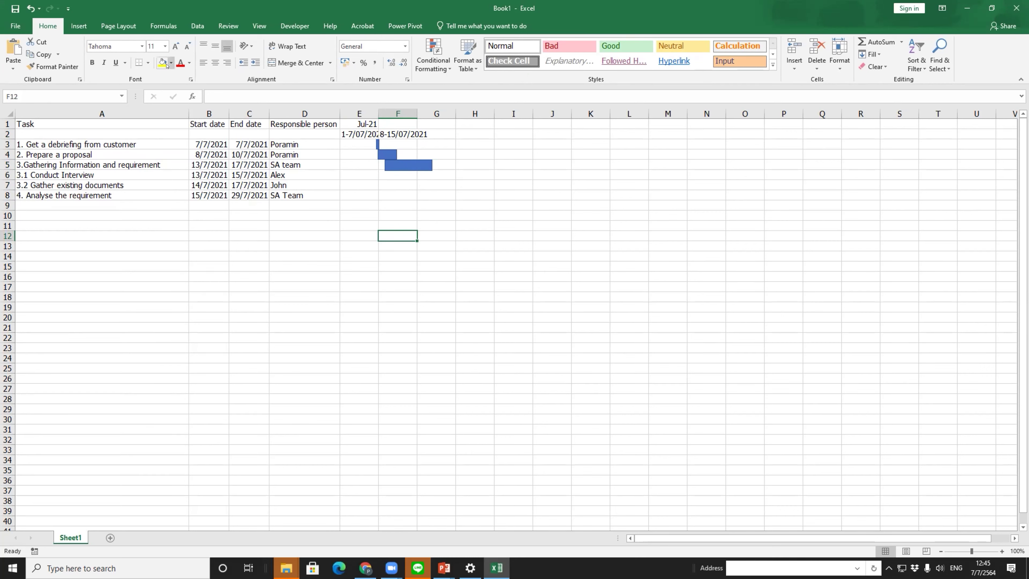
Step: Add light blue bars in rows 6 and 7 beneath task 3's bar for subtasks 3.1 and 3.2, sized to their dates
{"action": "left_click", "coordinate": [397, 162]}
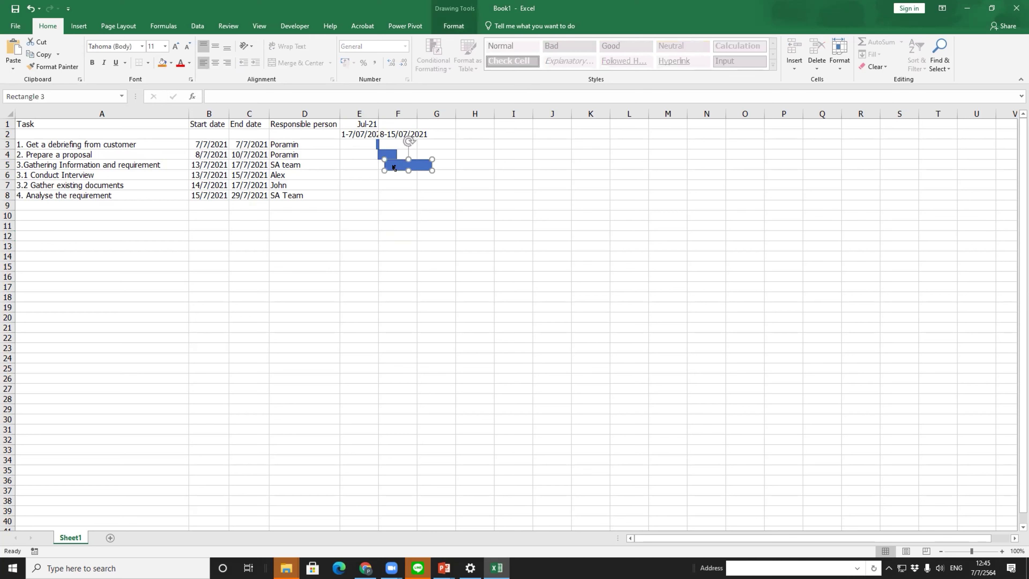
{"action": "left_click_drag", "start_coordinate": [405, 161], "coordinate": [426, 184]}
{"action": "left_click", "coordinate": [462, 184]}
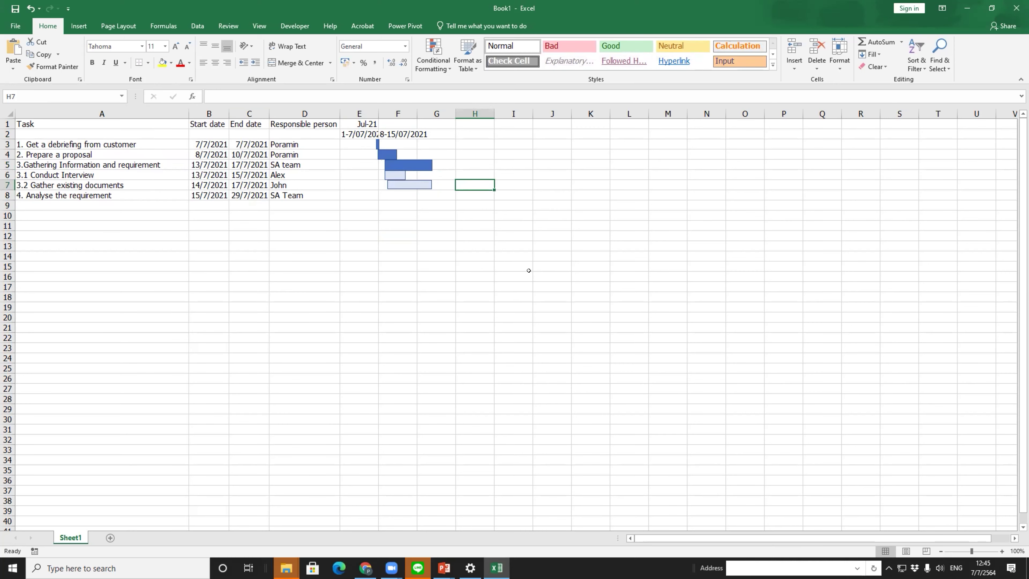
{"action": "scroll", "coordinate": [659, 340], "scroll_direction": "up", "scroll_amount": 5, "text": "ctrl"}
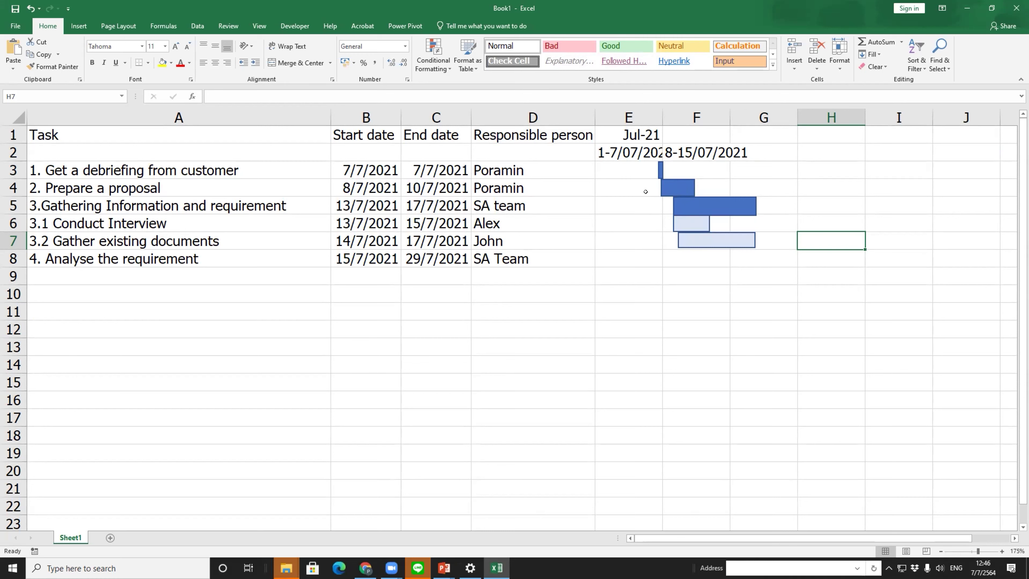
{"action": "left_click", "coordinate": [659, 179]}
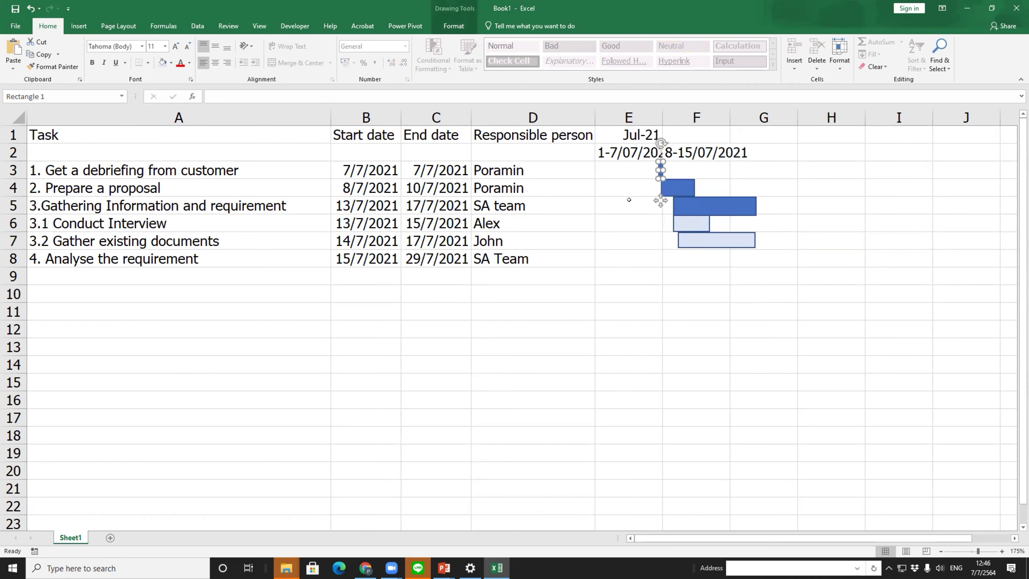
{"action": "left_click", "coordinate": [699, 203]}
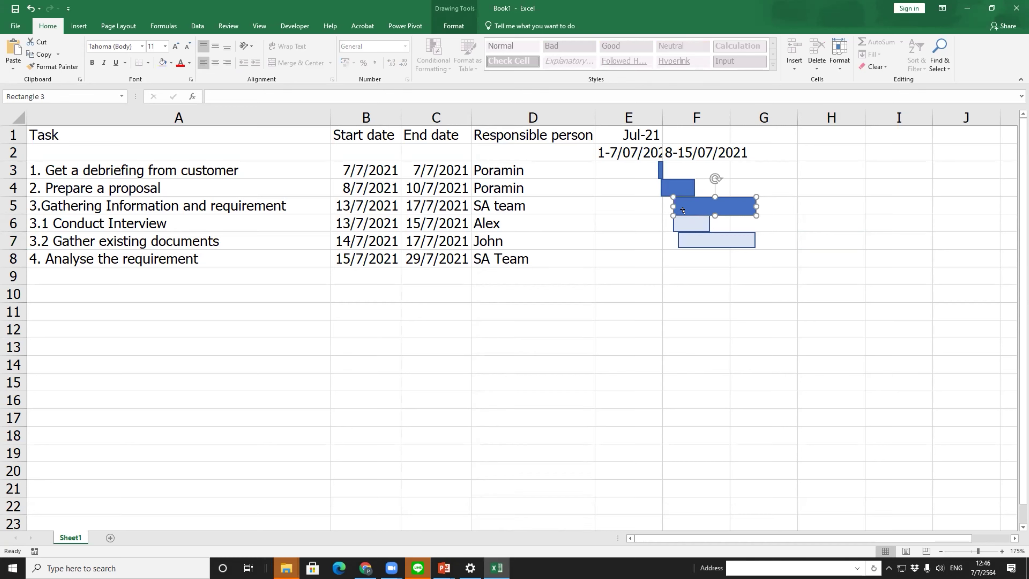
{"action": "left_click", "coordinate": [667, 184]}
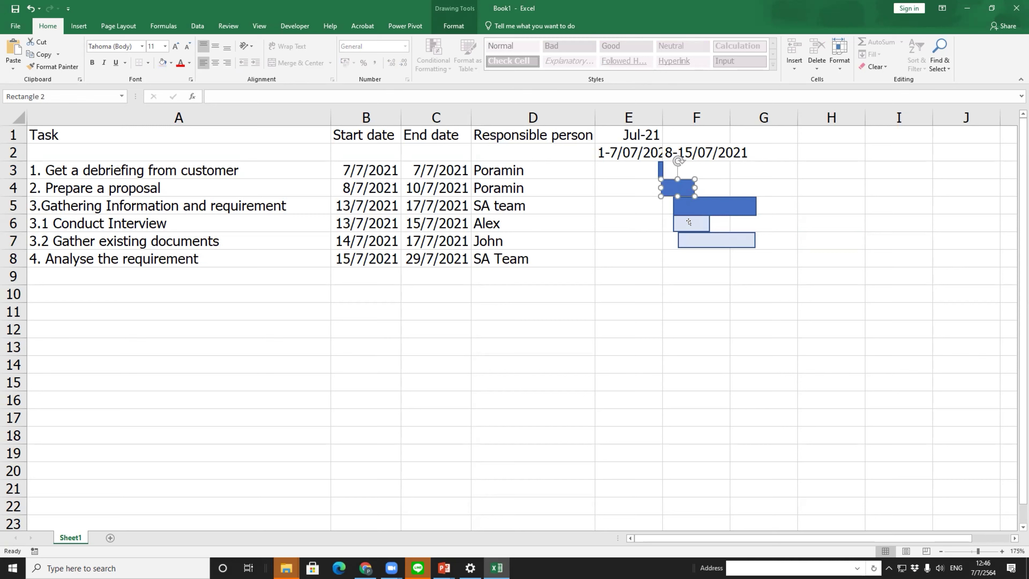
{"action": "left_click", "coordinate": [691, 210]}
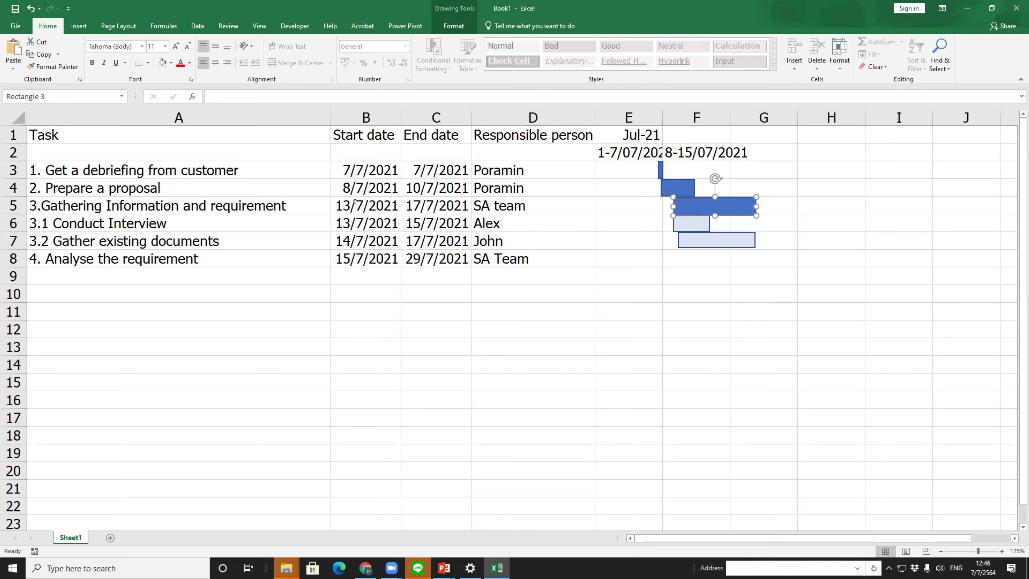
Step: Set task 3's start date to 11/7/2021 and shift its bar back to the start of column F
{"action": "left_click", "coordinate": [339, 208]}
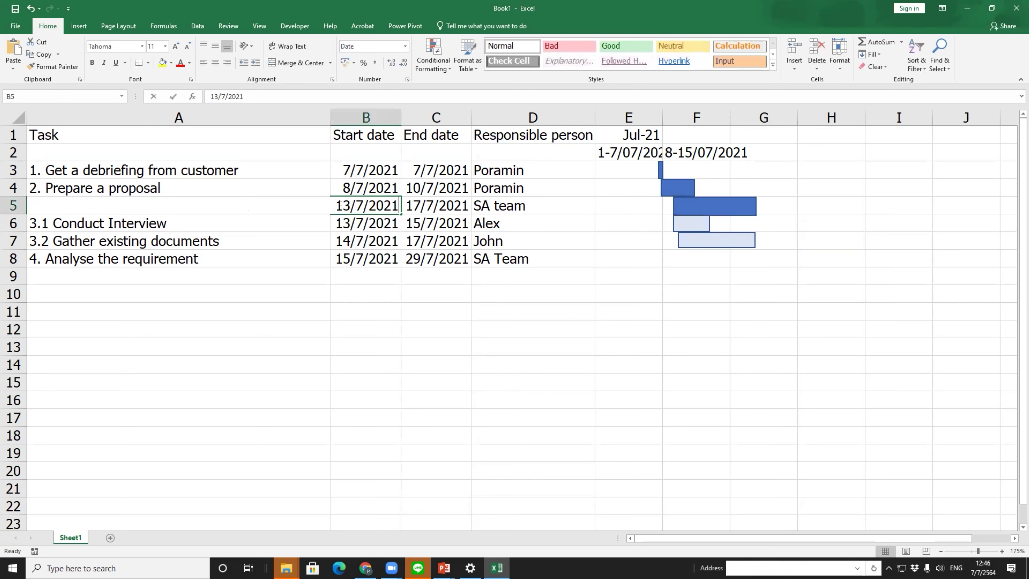
{"action": "double_click", "coordinate": [339, 208]}
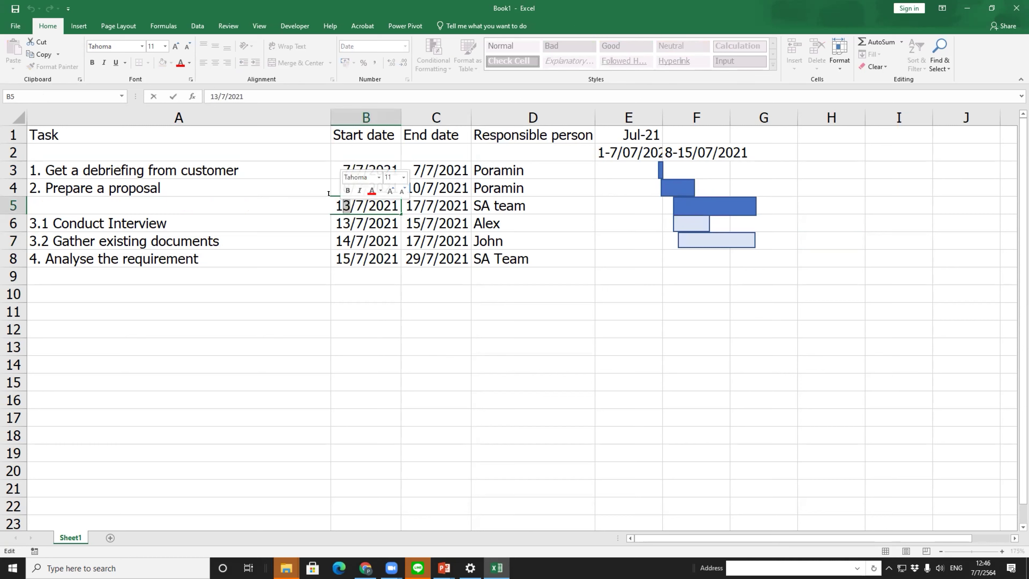
{"action": "type", "text": "1"}
{"action": "key", "text": "Return"}
{"action": "left_click_drag", "start_coordinate": [674, 210], "coordinate": [663, 210]}
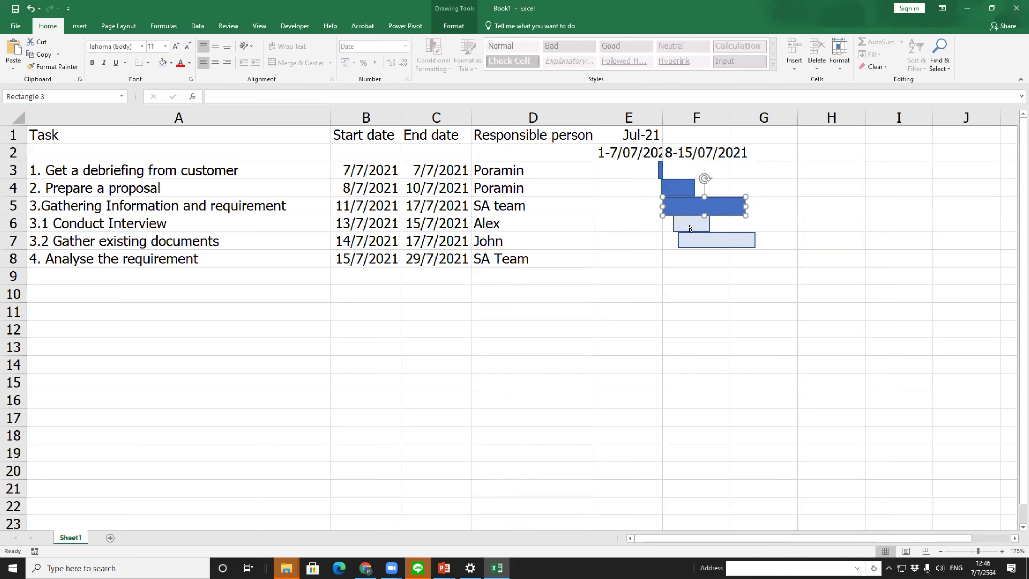
Step: Move subtask 3.1's bar to the start of column F and set its start date to 11/7/2021
{"action": "left_click_drag", "start_coordinate": [690, 229], "coordinate": [664, 219]}
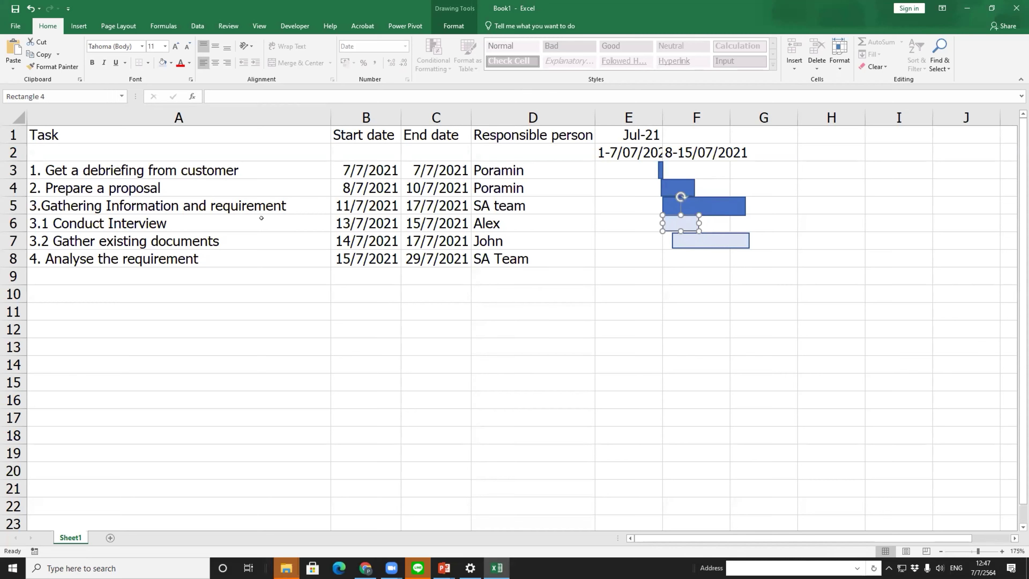
{"action": "left_click", "coordinate": [339, 227]}
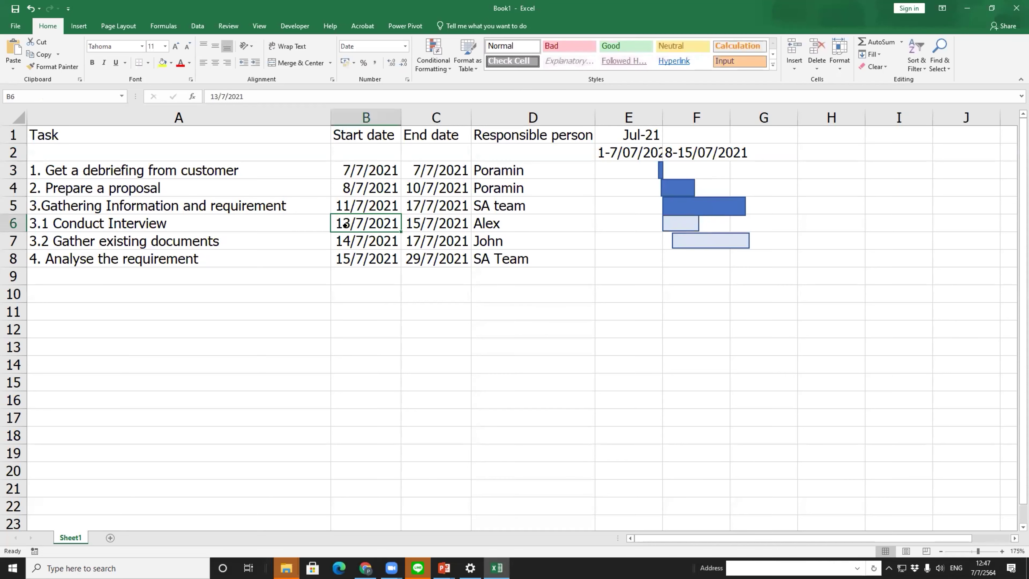
{"action": "double_click", "coordinate": [343, 223]}
{"action": "key", "text": "Delete"}
{"action": "type", "text": "1"}
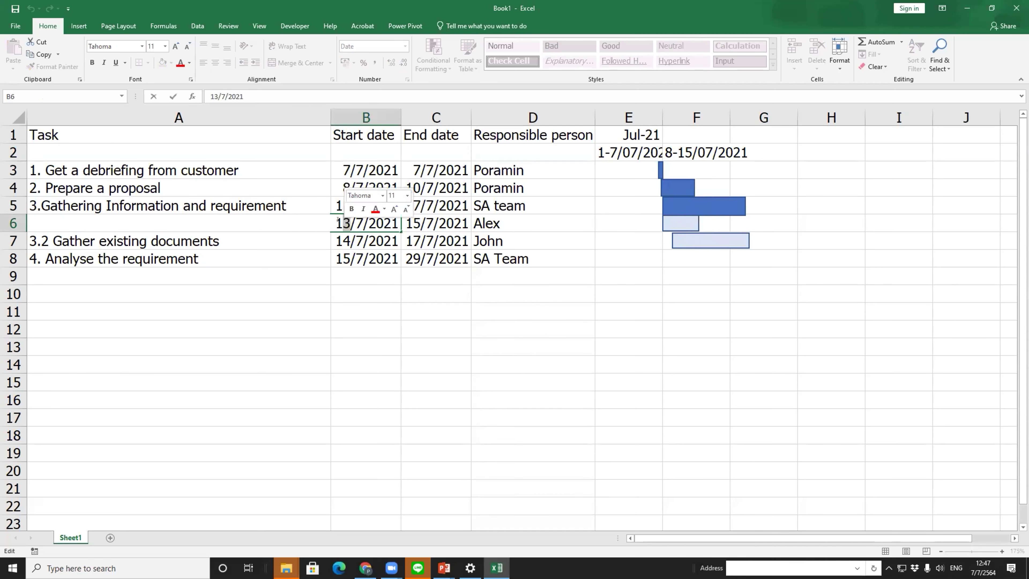
{"action": "key", "text": "Return"}
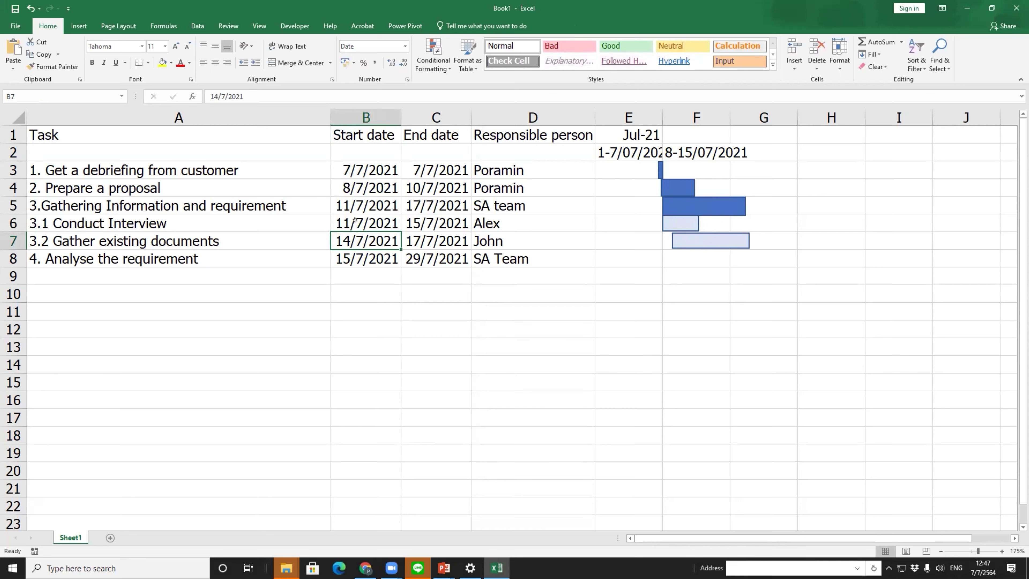
{"action": "left_click", "coordinate": [698, 242]}
{"action": "left_click_drag", "start_coordinate": [698, 242], "coordinate": [699, 244]}
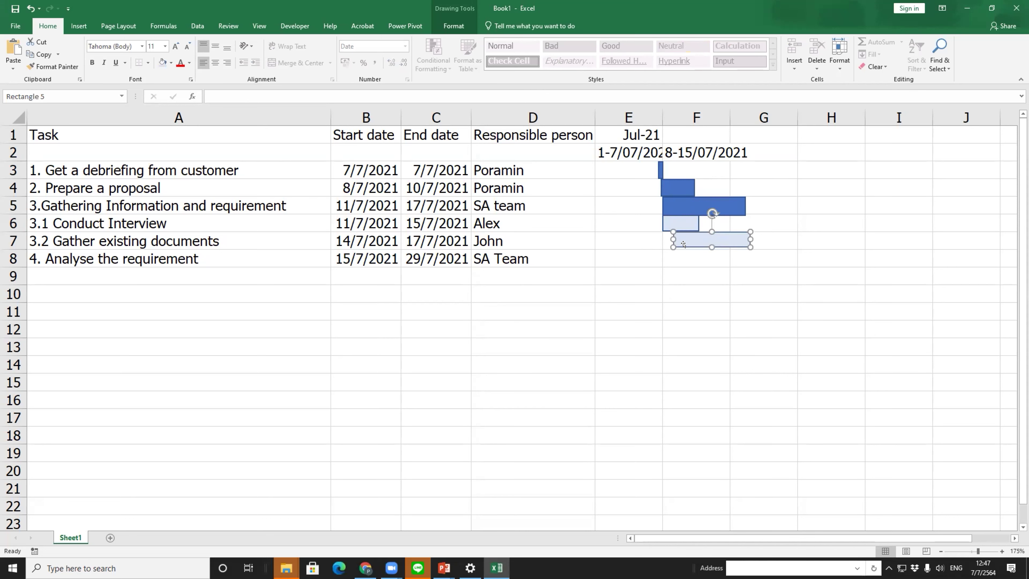
{"action": "left_click", "coordinate": [718, 202]}
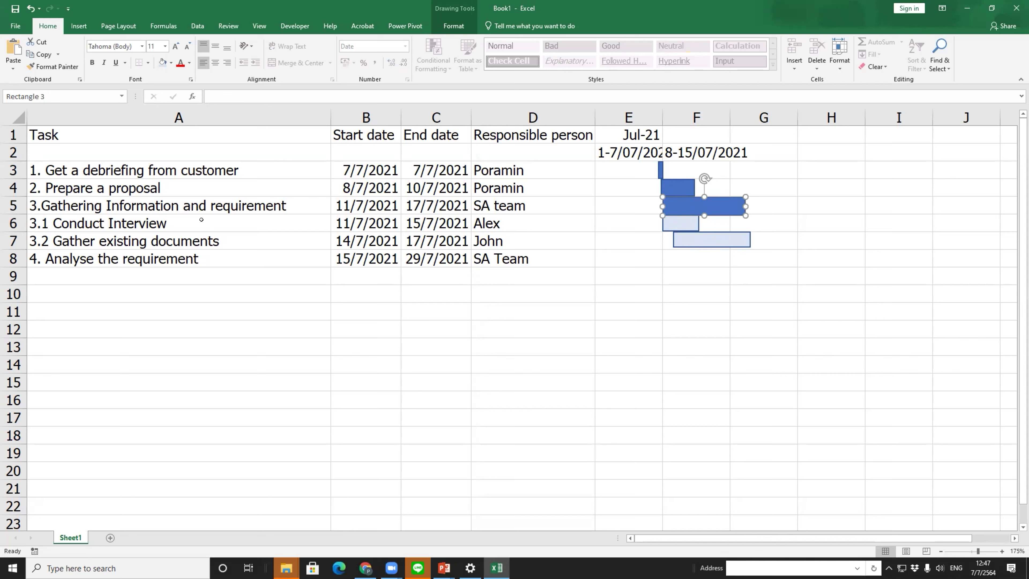
{"action": "left_click", "coordinate": [87, 202]}
{"action": "left_click", "coordinate": [5, 199]}
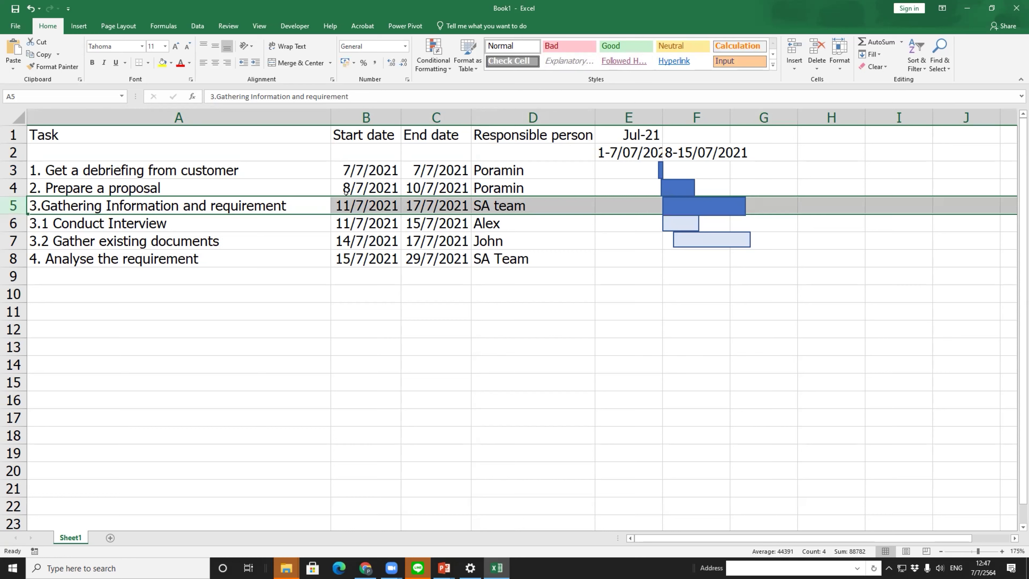
{"action": "left_click", "coordinate": [346, 226]}
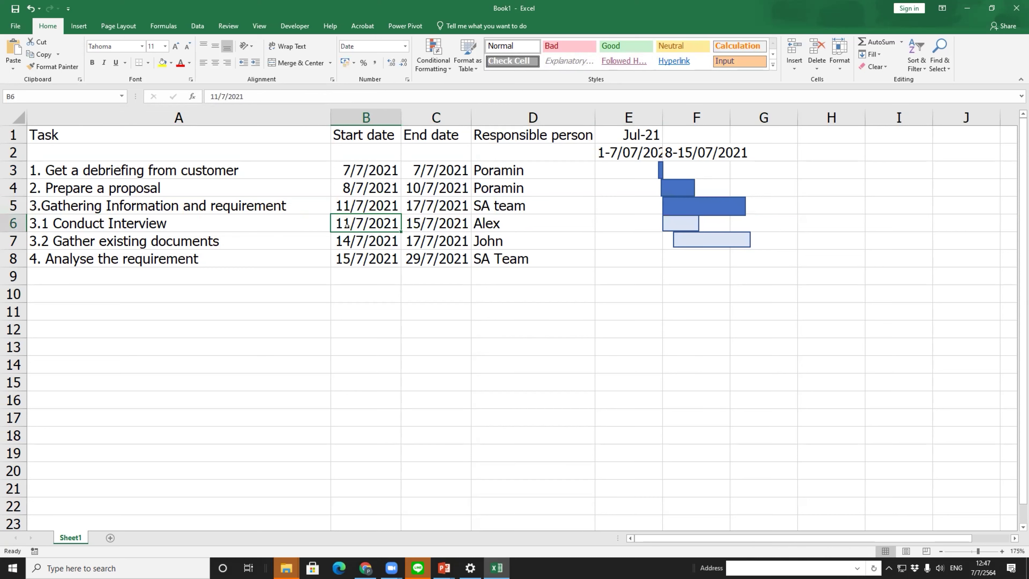
{"action": "left_click", "coordinate": [353, 208]}
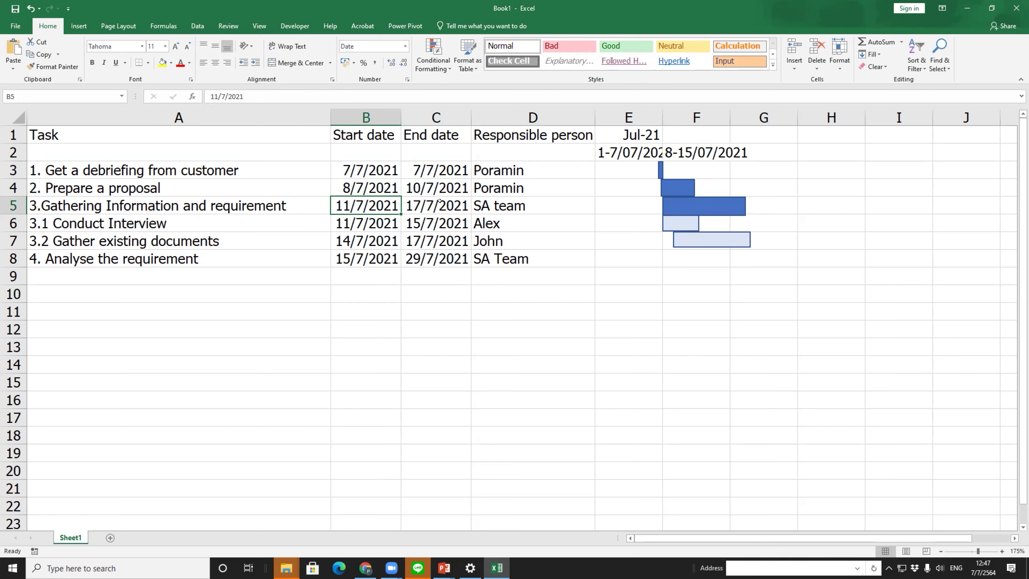
Step: Shift subtask 3.2's bar in row 7 so its end lines up with the end of task 3's bar
{"action": "left_click", "coordinate": [716, 211]}
{"action": "left_click", "coordinate": [723, 239]}
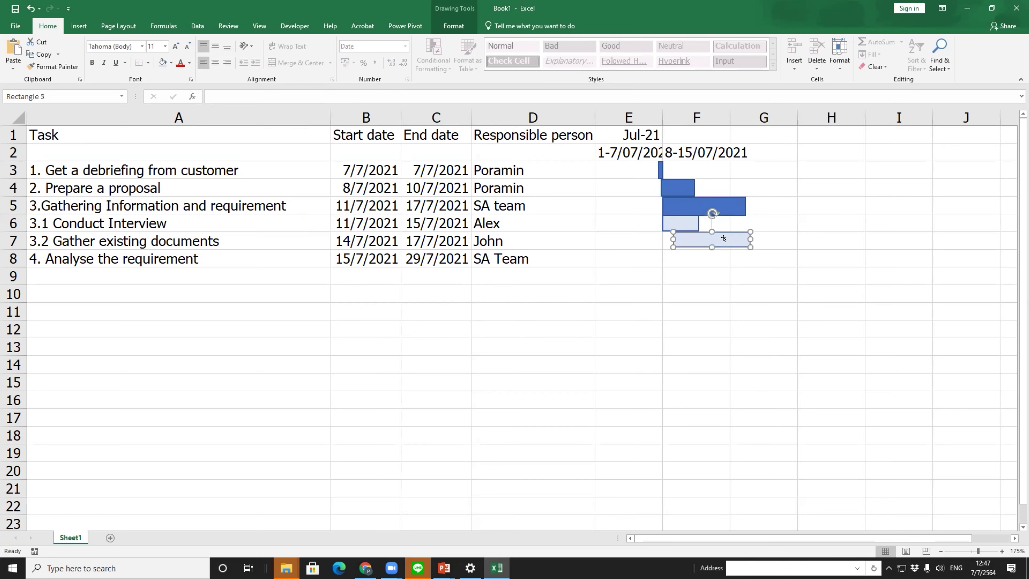
{"action": "left_click_drag", "start_coordinate": [748, 231], "coordinate": [745, 231]}
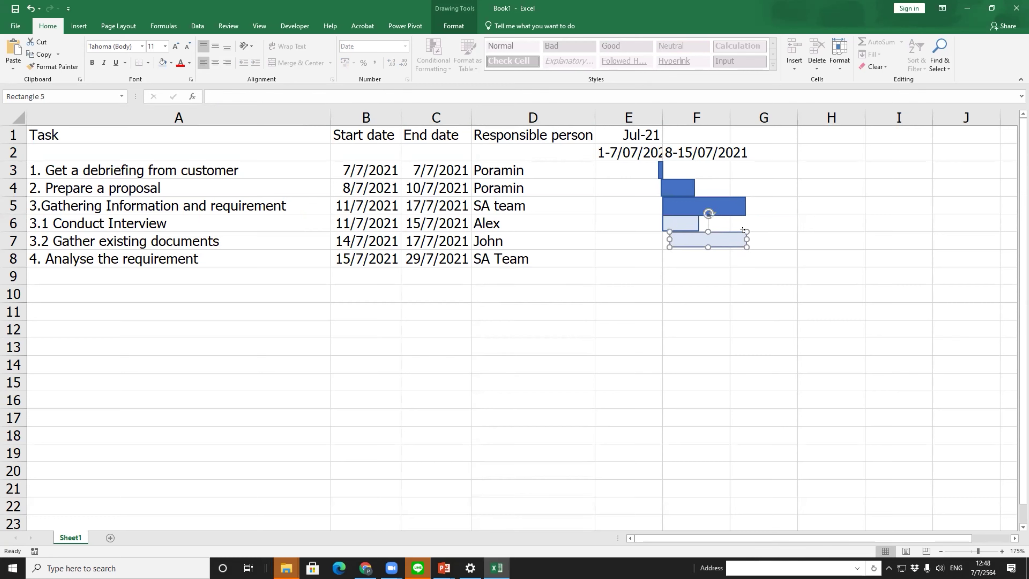
{"action": "left_click", "coordinate": [234, 225]}
{"action": "left_click", "coordinate": [250, 242]}
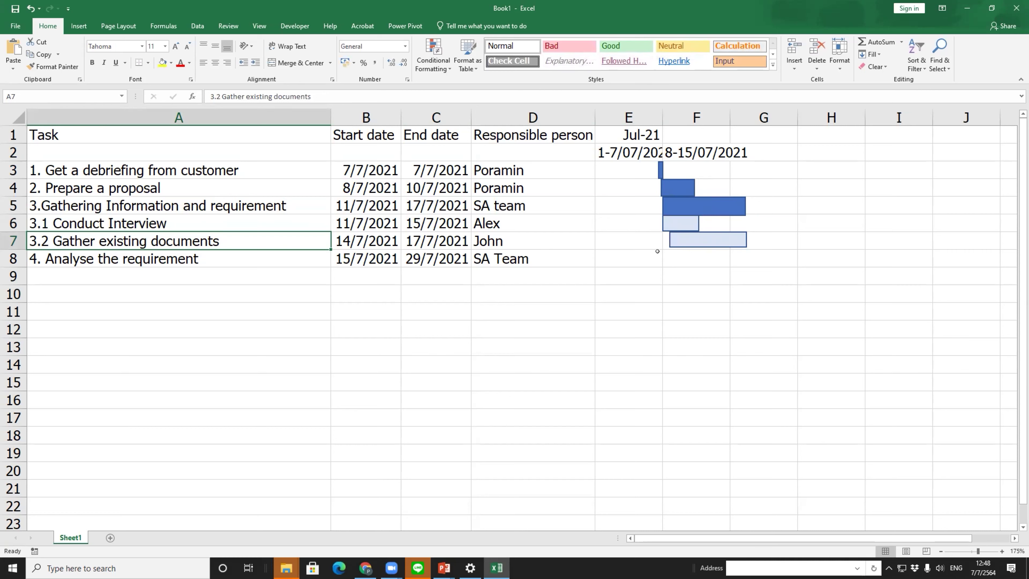
{"action": "left_click", "coordinate": [13, 200]}
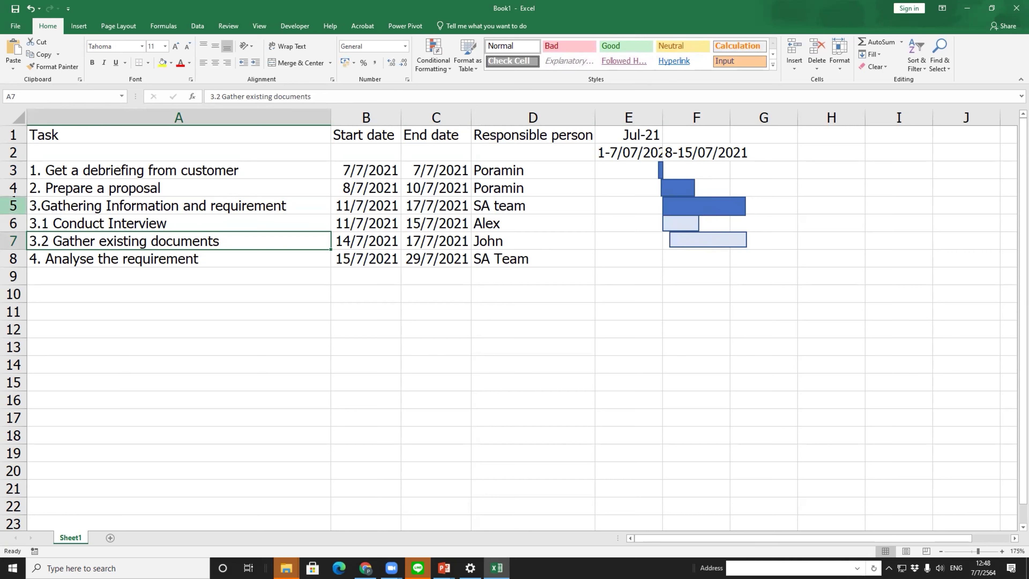
{"action": "left_click", "coordinate": [442, 203]}
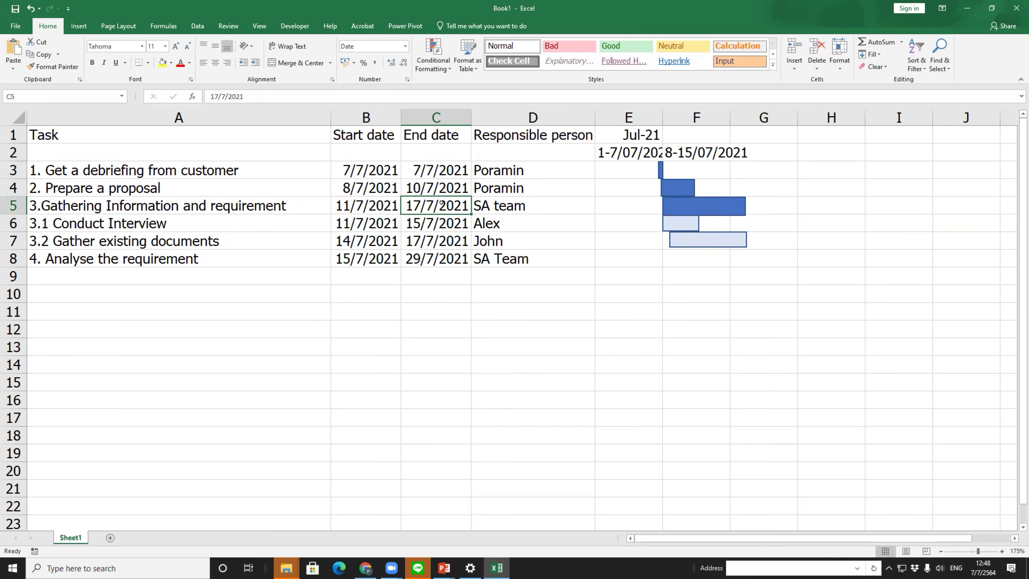
{"action": "left_click", "coordinate": [673, 223]}
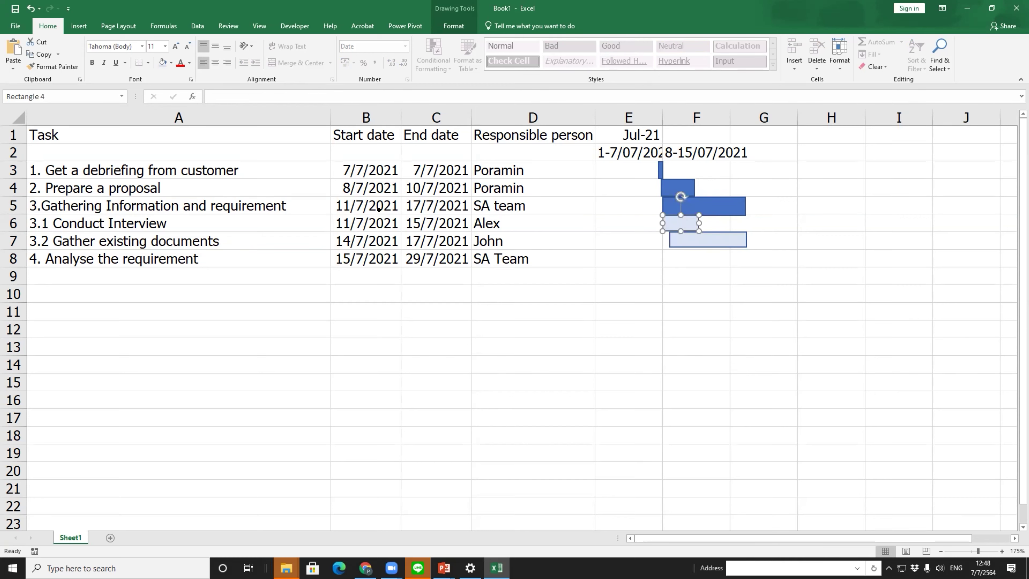
{"action": "left_click", "coordinate": [708, 244]}
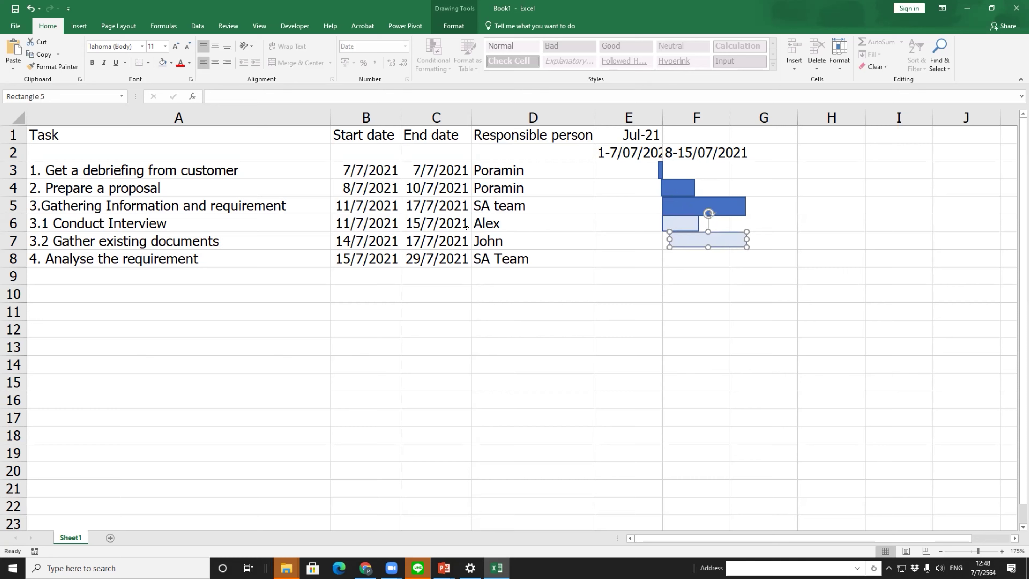
{"action": "left_click", "coordinate": [157, 235]}
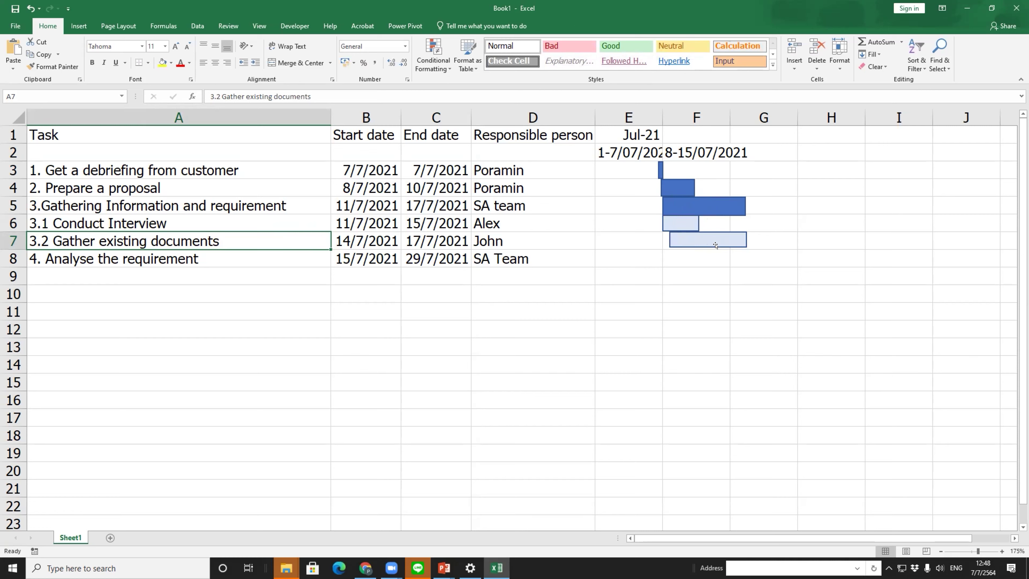
Step: Set subtask 3.2's start date to 13/7/2021 and its end date to 16/7/2021
{"action": "double_click", "coordinate": [340, 239]}
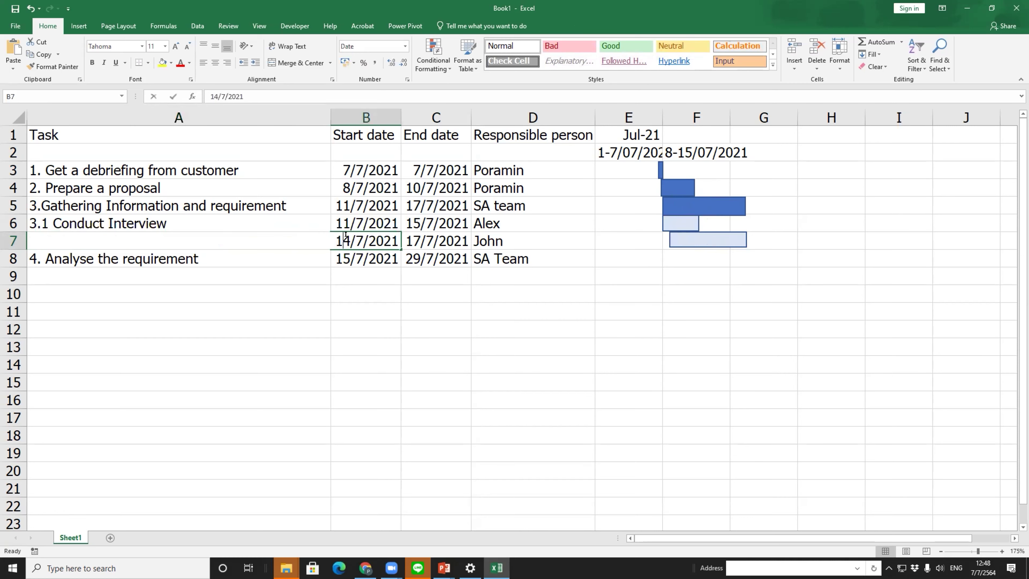
{"action": "left_click_drag", "start_coordinate": [343, 240], "coordinate": [352, 241]}
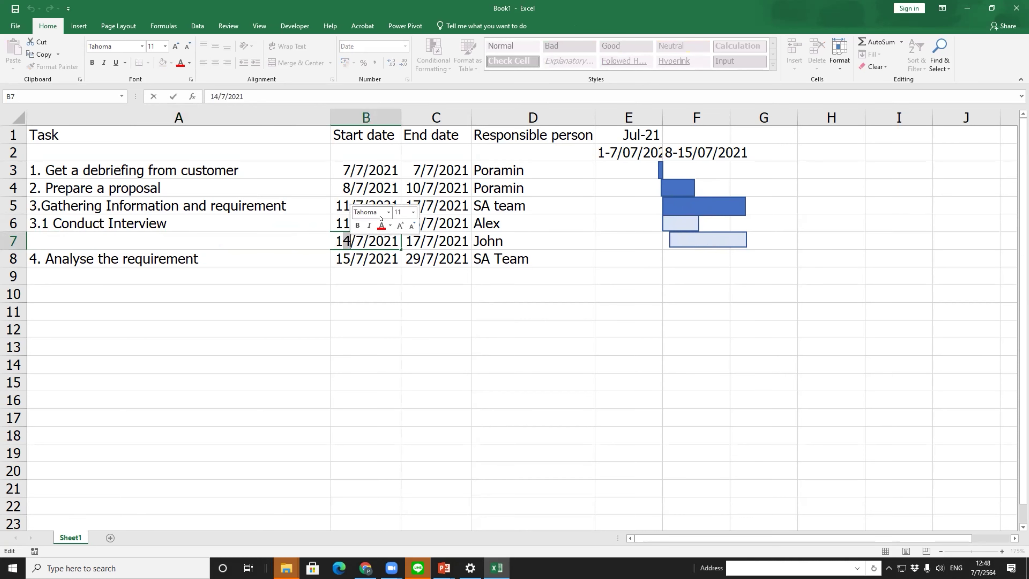
{"action": "type", "text": "3"}
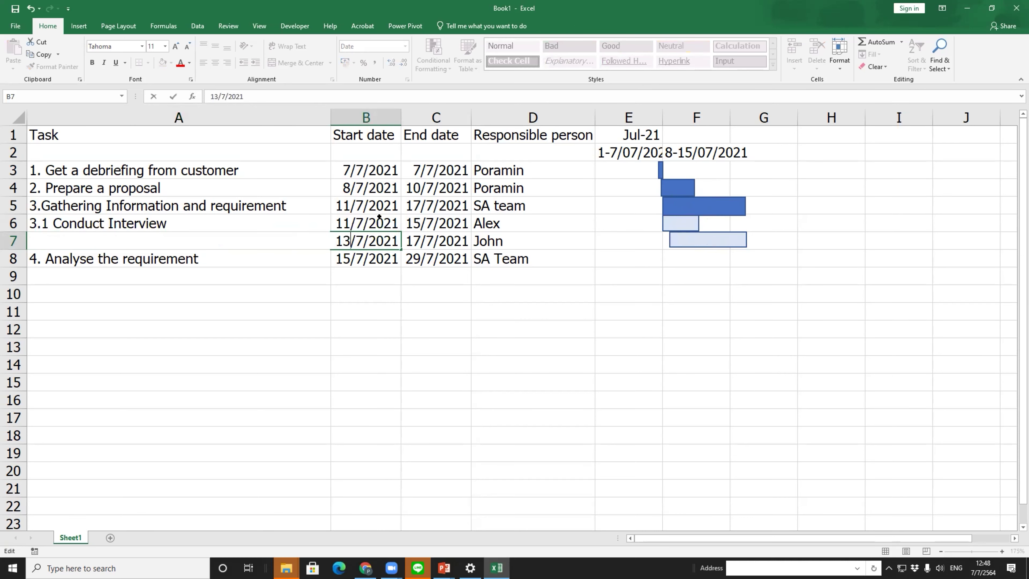
{"action": "left_click", "coordinate": [417, 236]}
{"action": "left_click_drag", "start_coordinate": [415, 239], "coordinate": [422, 239]}
{"action": "type", "text": "6"}
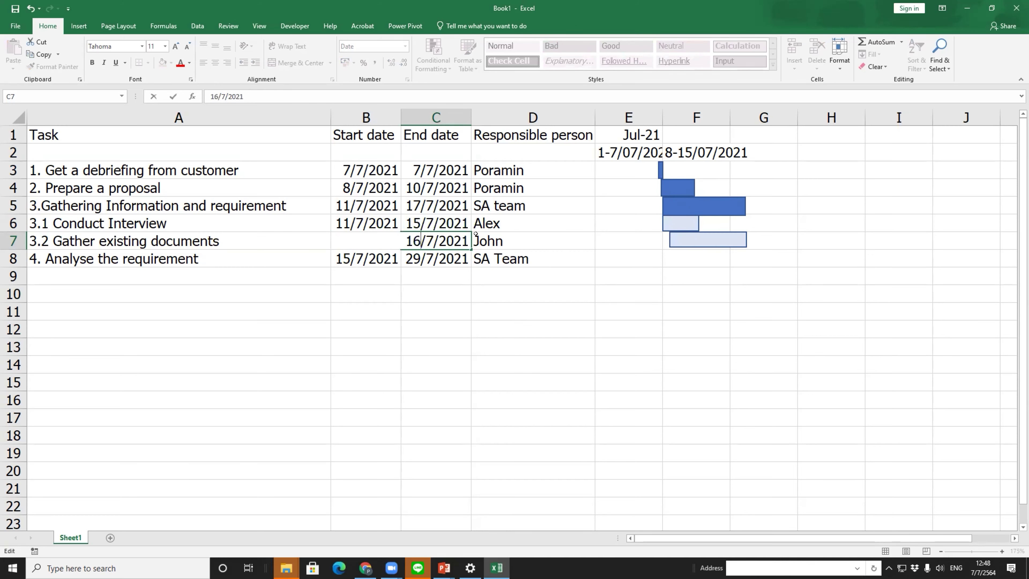
{"action": "key", "text": "Return"}
Step: Set the end date of task 3, Gathering Information and requirement, to 16/7/2021
{"action": "key", "text": "Up"}
{"action": "key", "text": "Up"}
{"action": "key", "text": "Up"}
{"action": "key", "text": "Up"}
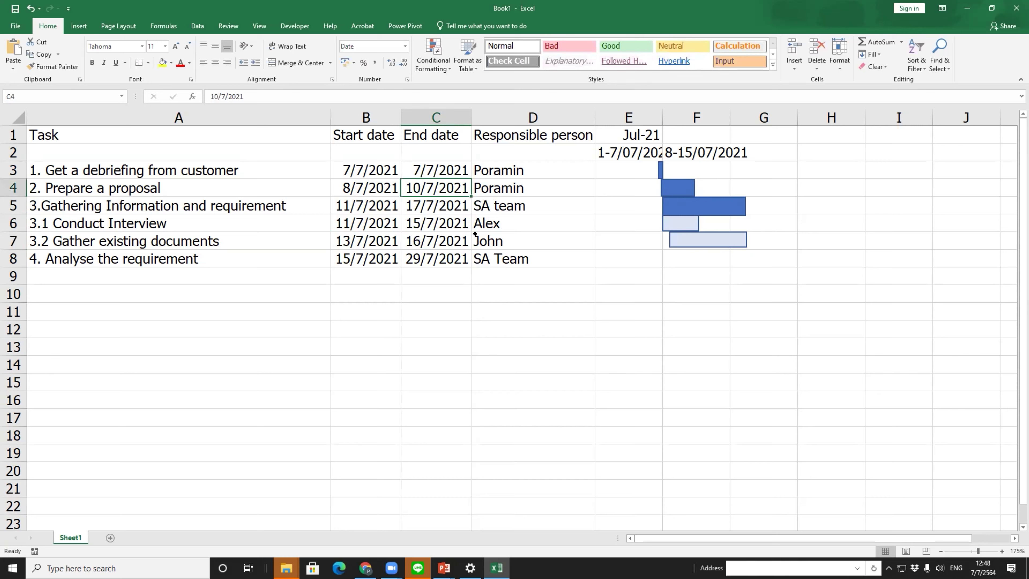
{"action": "key", "text": "Down"}
{"action": "key", "text": "F2"}
{"action": "key", "text": "Left"}
{"action": "key", "text": "Left"}
{"action": "key", "text": "Left"}
{"action": "key", "text": "Left"}
{"action": "key", "text": "Left"}
{"action": "key", "text": "Left"}
{"action": "key", "text": "Left"}
{"action": "key", "text": "Left"}
{"action": "key", "text": "Delete"}
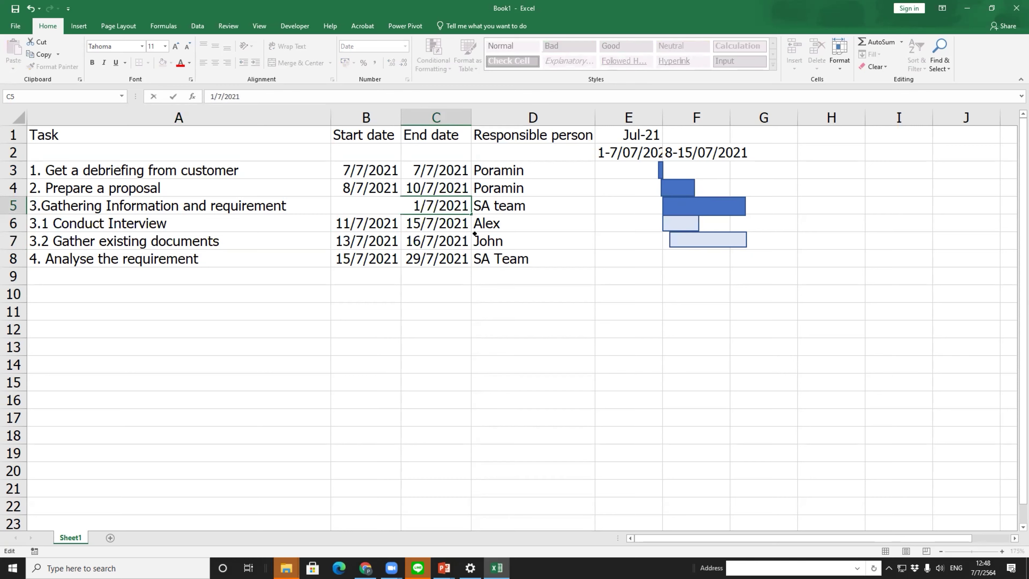
{"action": "type", "text": "6"}
{"action": "key", "text": "Return"}
Step: Shorten the bars of task 3 and subtask 3.2 so both end slightly inside column G, matching the 16/7/2021 end date
{"action": "left_click", "coordinate": [718, 198]}
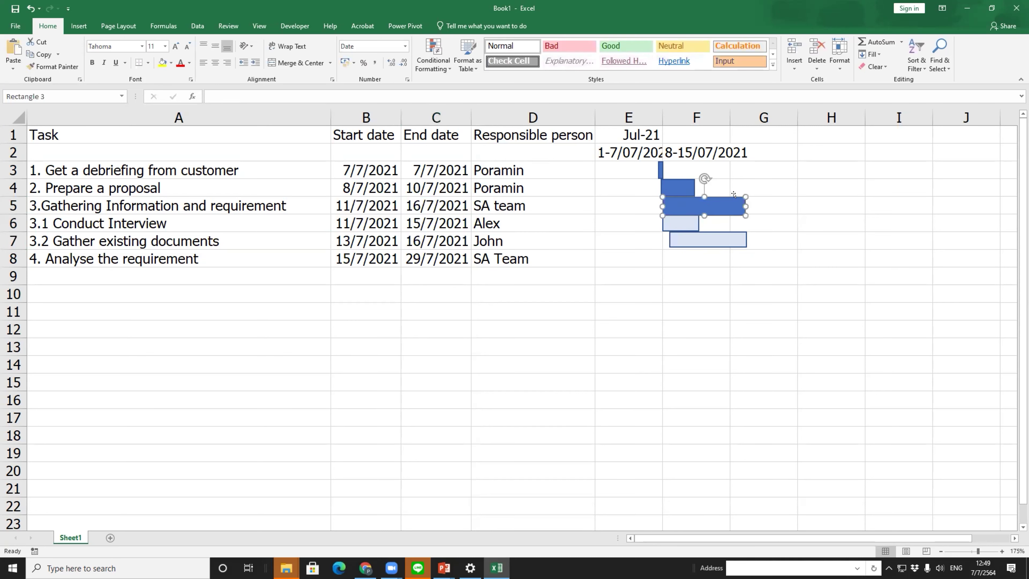
{"action": "left_click_drag", "start_coordinate": [745, 206], "coordinate": [733, 201]}
{"action": "left_click", "coordinate": [732, 238]}
{"action": "left_click_drag", "start_coordinate": [747, 239], "coordinate": [741, 239]}
{"action": "left_click", "coordinate": [804, 259]}
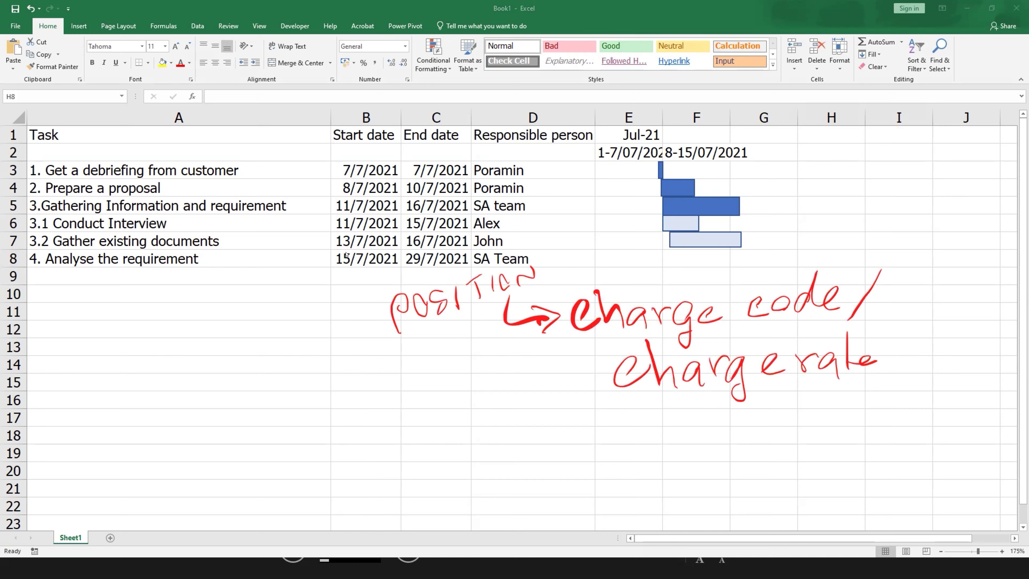
Step: Handwrite the red annotation "PM → 50,000 / day" beneath the task list, around rows 9 to 12, with a small mark above the amount
{"action": "mouse_move", "coordinate": [54, 277]}
{"action": "left_mouse_down"}
{"action": "mouse_move", "coordinate": [57, 316]}
{"action": "mouse_move", "coordinate": [57, 302]}
{"action": "mouse_move", "coordinate": [108, 315]}
{"action": "mouse_move", "coordinate": [153, 301]}
{"action": "left_mouse_up"}
{"action": "mouse_move", "coordinate": [218, 288]}
{"action": "left_mouse_down"}
{"action": "mouse_move", "coordinate": [197, 317]}
{"action": "mouse_move", "coordinate": [233, 291]}
{"action": "mouse_move", "coordinate": [251, 329]}
{"action": "left_mouse_up"}
{"action": "left_click_drag", "start_coordinate": [273, 288], "coordinate": [298, 290]}
{"action": "left_click_drag", "start_coordinate": [332, 289], "coordinate": [331, 289]}
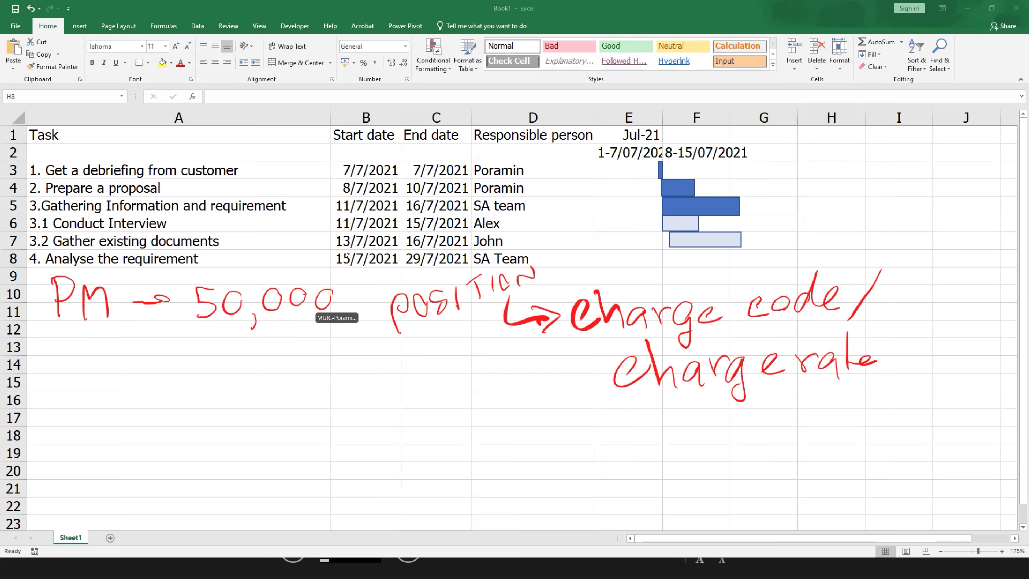
{"action": "left_click_drag", "start_coordinate": [211, 243], "coordinate": [196, 259]}
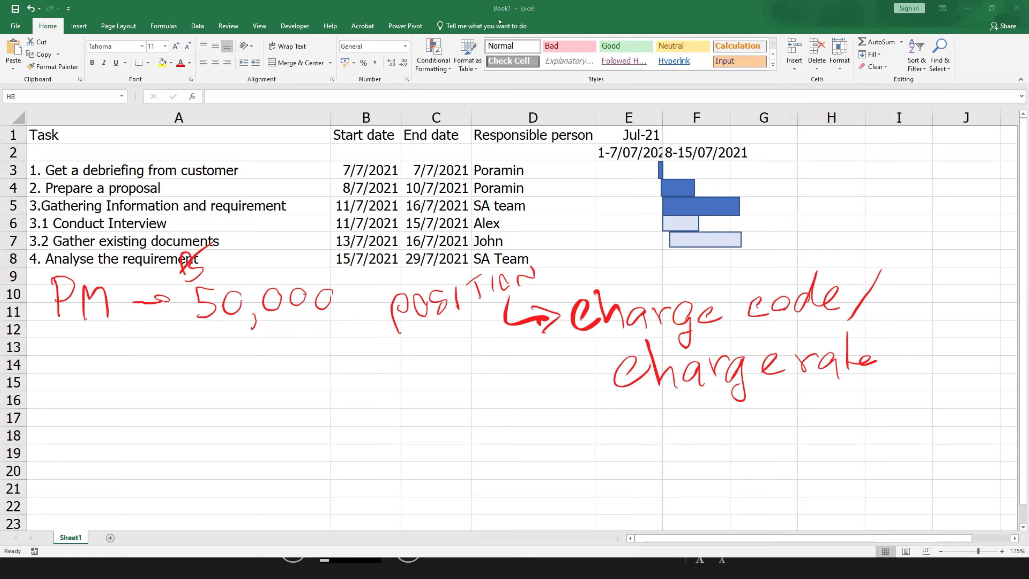
{"action": "left_click_drag", "start_coordinate": [364, 275], "coordinate": [340, 324]}
{"action": "mouse_move", "coordinate": [384, 269]}
{"action": "left_mouse_down"}
{"action": "mouse_move", "coordinate": [390, 280]}
{"action": "mouse_move", "coordinate": [449, 253]}
{"action": "left_mouse_up"}
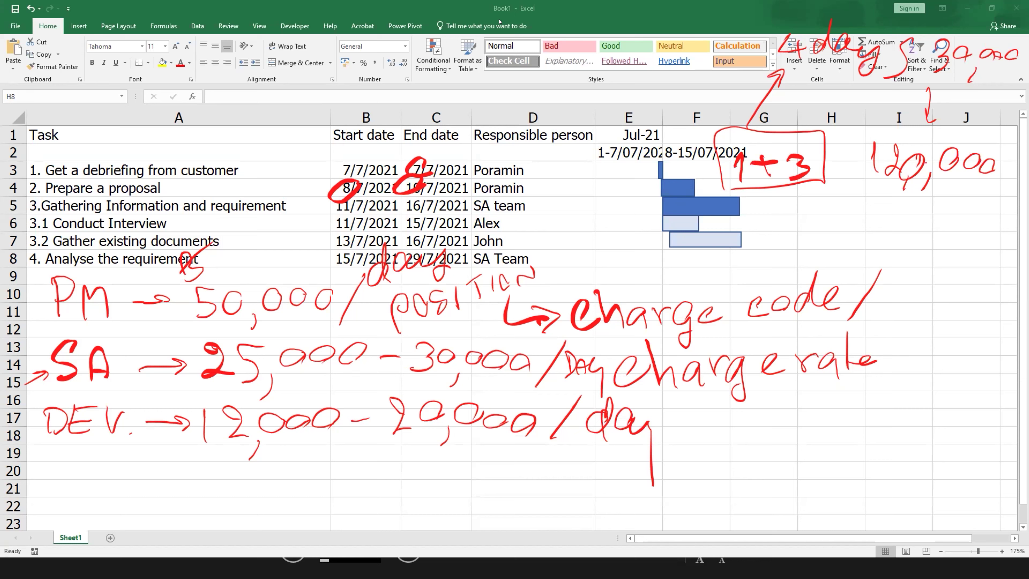
{"action": "left_click_drag", "start_coordinate": [551, 202], "coordinate": [541, 213]}
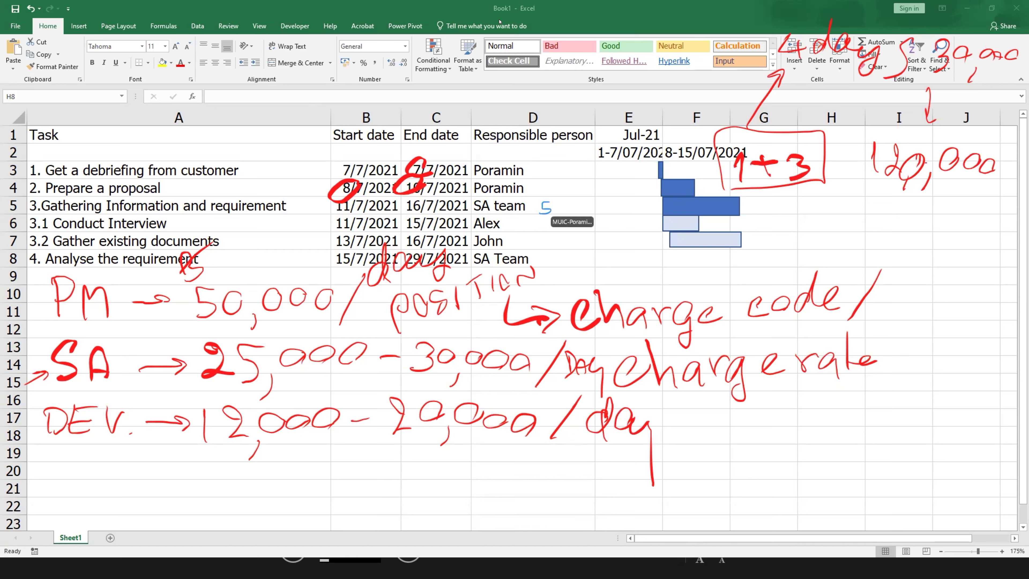
{"action": "mouse_move", "coordinate": [543, 194]}
{"action": "left_mouse_down"}
{"action": "mouse_move", "coordinate": [540, 217]}
{"action": "mouse_move", "coordinate": [550, 213]}
{"action": "left_mouse_up"}
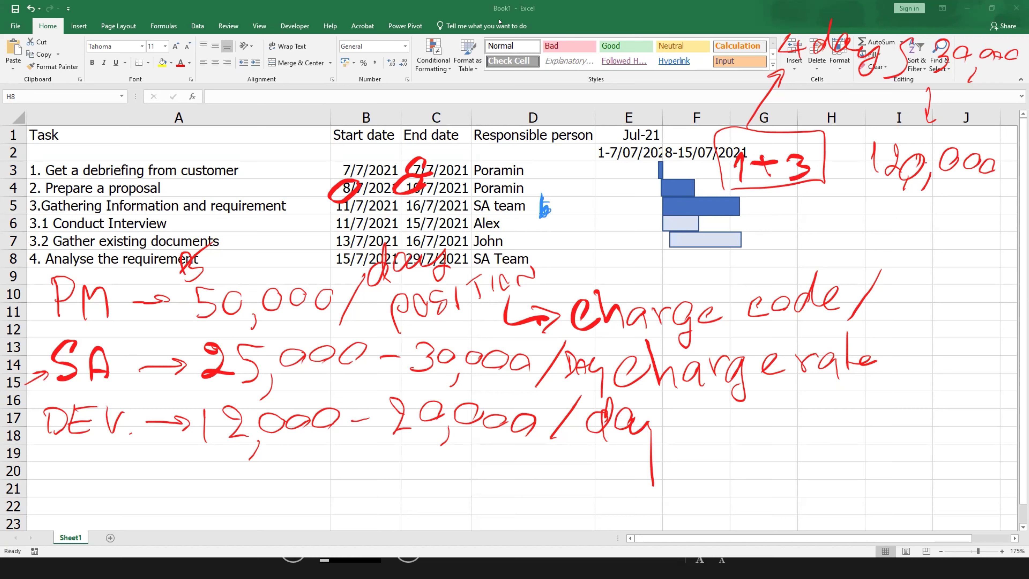
{"action": "left_click_drag", "start_coordinate": [517, 216], "coordinate": [520, 236]}
{"action": "key", "text": "ctrl+z"}
{"action": "key", "text": "ctrl+z"}
Step: Handwrite a blue 5 beside subtask 3.1 and 4 beside subtask 3.2, with an arrow from task 3's SA team to a circled 6
{"action": "left_click_drag", "start_coordinate": [523, 220], "coordinate": [505, 234]}
{"action": "left_click_drag", "start_coordinate": [513, 235], "coordinate": [520, 257]}
{"action": "mouse_move", "coordinate": [530, 209]}
{"action": "left_mouse_down"}
{"action": "mouse_move", "coordinate": [560, 217]}
{"action": "mouse_move", "coordinate": [577, 207]}
{"action": "left_mouse_up"}
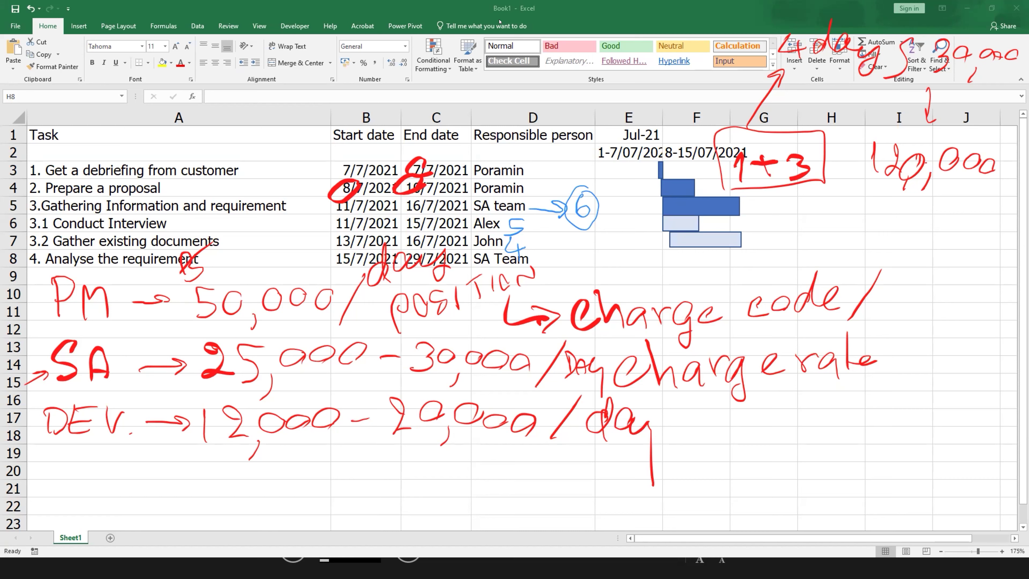
Step: Cross out the circled 6 and bracket the handwritten 5 and 4 with an arrow leading to 9
{"action": "mouse_move", "coordinate": [599, 182]}
{"action": "left_mouse_down"}
{"action": "mouse_move", "coordinate": [574, 220]}
{"action": "mouse_move", "coordinate": [607, 221]}
{"action": "left_mouse_up"}
{"action": "mouse_move", "coordinate": [533, 220]}
{"action": "left_mouse_down"}
{"action": "mouse_move", "coordinate": [542, 246]}
{"action": "mouse_move", "coordinate": [570, 237]}
{"action": "mouse_move", "coordinate": [590, 251]}
{"action": "left_mouse_up"}
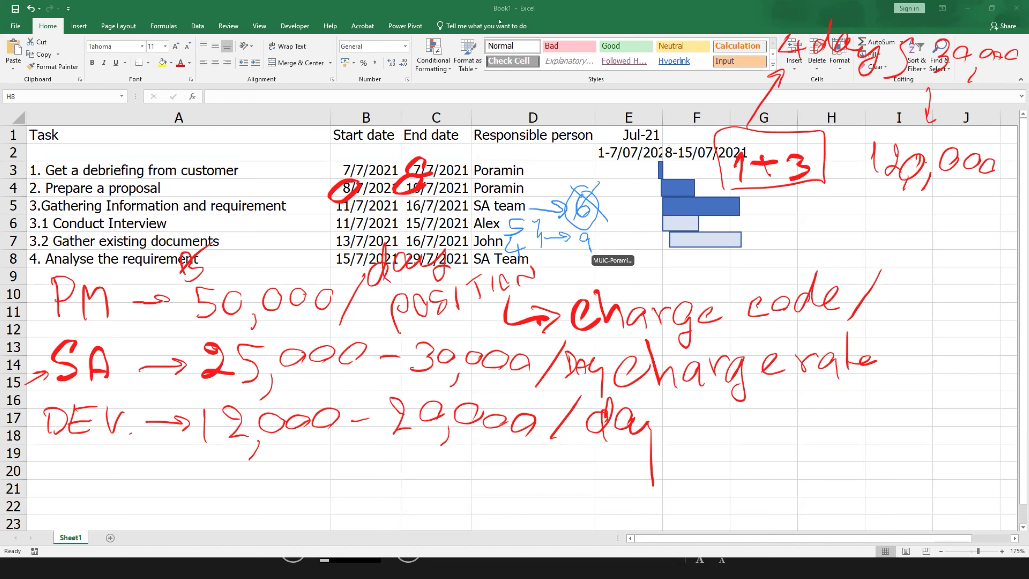
Step: Handwrite the blue cost calculation "9 × 25,000 =" beside the timeline bars, across columns G to I in rows 6 to 9
{"action": "mouse_move", "coordinate": [772, 222]}
{"action": "left_mouse_down"}
{"action": "mouse_move", "coordinate": [778, 243]}
{"action": "mouse_move", "coordinate": [806, 243]}
{"action": "left_mouse_up"}
{"action": "mouse_move", "coordinate": [806, 222]}
{"action": "left_mouse_down"}
{"action": "mouse_move", "coordinate": [792, 243]}
{"action": "mouse_move", "coordinate": [835, 243]}
{"action": "left_mouse_up"}
{"action": "mouse_move", "coordinate": [837, 221]}
{"action": "left_mouse_down"}
{"action": "mouse_move", "coordinate": [855, 219]}
{"action": "mouse_move", "coordinate": [851, 257]}
{"action": "left_mouse_up"}
{"action": "mouse_move", "coordinate": [877, 221]}
{"action": "left_mouse_down"}
{"action": "mouse_move", "coordinate": [907, 236]}
{"action": "mouse_move", "coordinate": [910, 261]}
{"action": "left_mouse_up"}
{"action": "left_click_drag", "start_coordinate": [897, 265], "coordinate": [911, 265]}
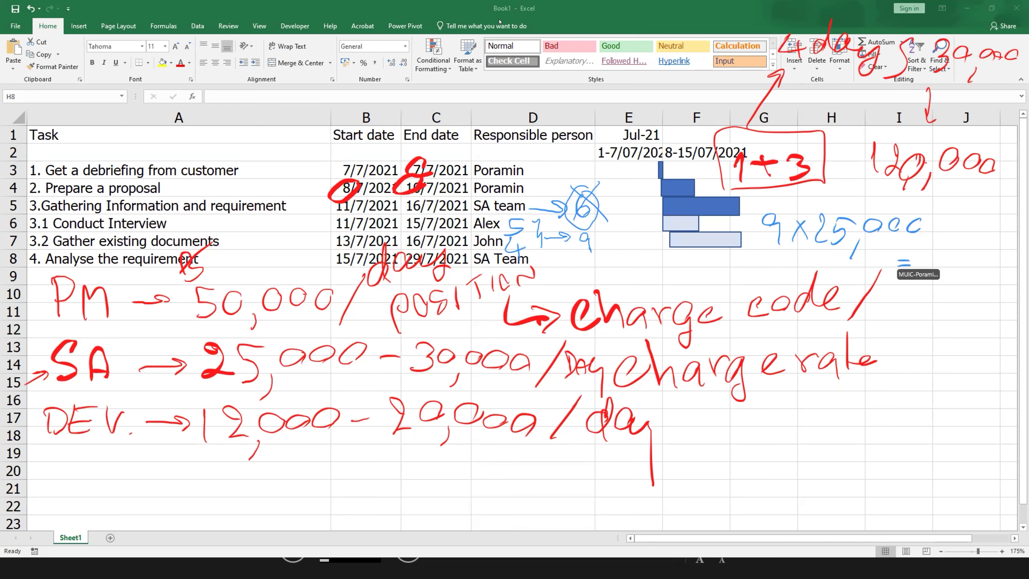
Step: Handwrite the result "225,000" in blue after the equals sign, in column J around row 9
{"action": "mouse_move", "coordinate": [940, 255]}
{"action": "left_mouse_down"}
{"action": "mouse_move", "coordinate": [955, 282]}
{"action": "mouse_move", "coordinate": [973, 282]}
{"action": "left_mouse_up"}
{"action": "left_click_drag", "start_coordinate": [969, 255], "coordinate": [970, 285]}
{"action": "left_click_drag", "start_coordinate": [970, 254], "coordinate": [988, 254]}
{"action": "left_click_drag", "start_coordinate": [996, 264], "coordinate": [1023, 268]}
{"action": "left_click_drag", "start_coordinate": [989, 286], "coordinate": [984, 299]}
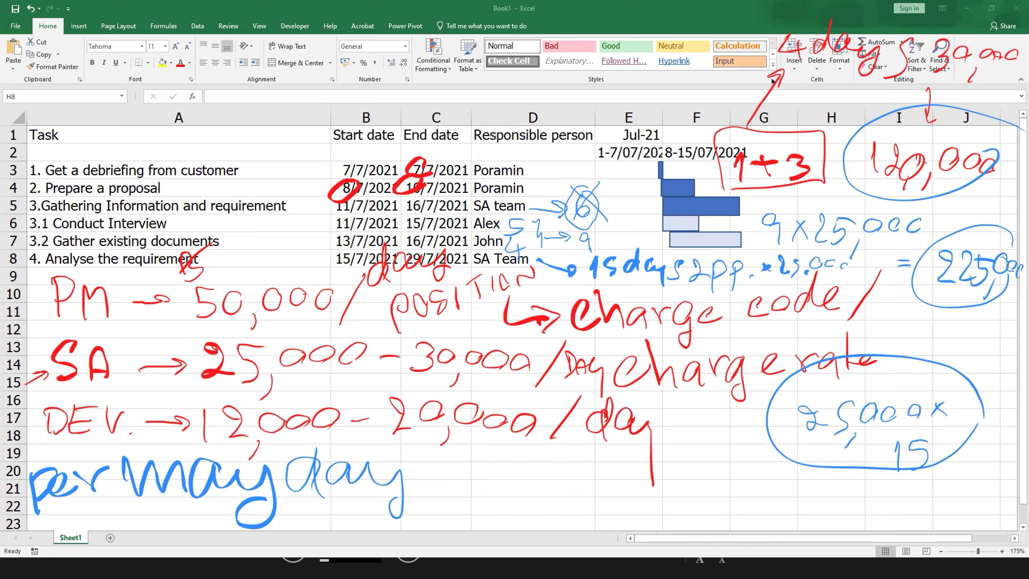
Step: Leave the annotations, switch to the PowerPoint slide show and advance to slide 7 about the PERT/CPM chart
{"action": "key", "text": "Escape"}
{"action": "key", "text": "alt+Tab"}
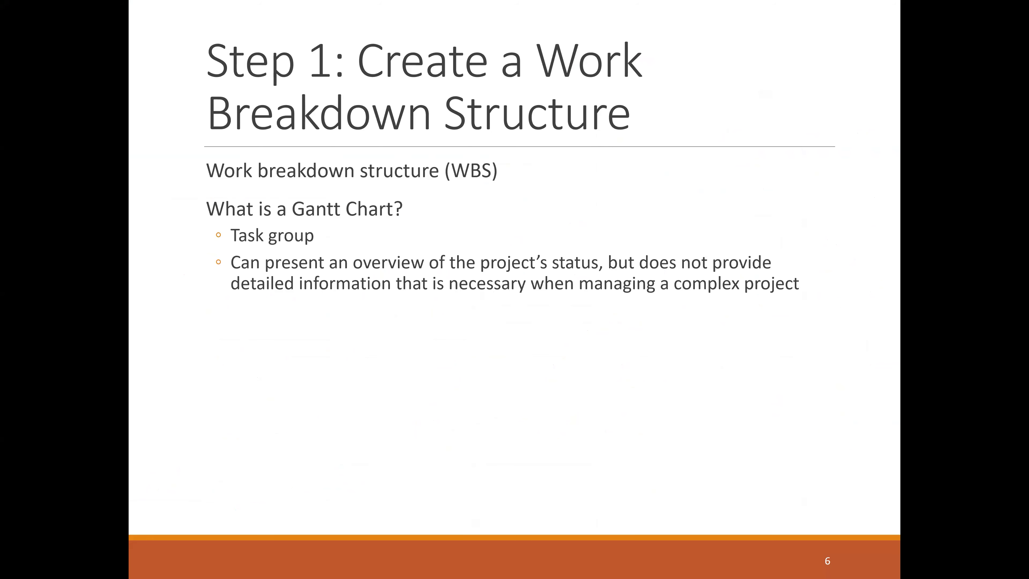
{"action": "key", "text": "Right"}
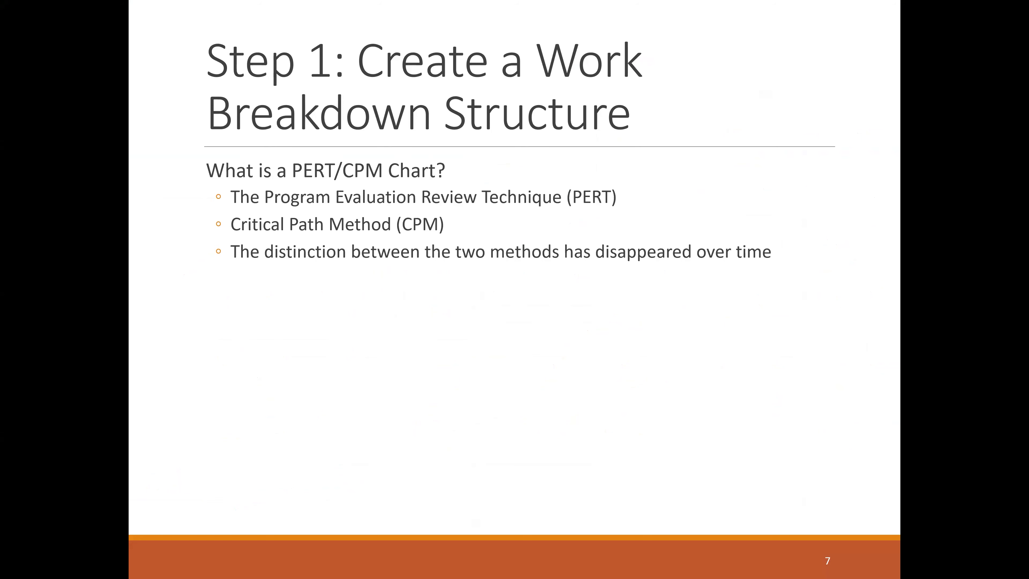